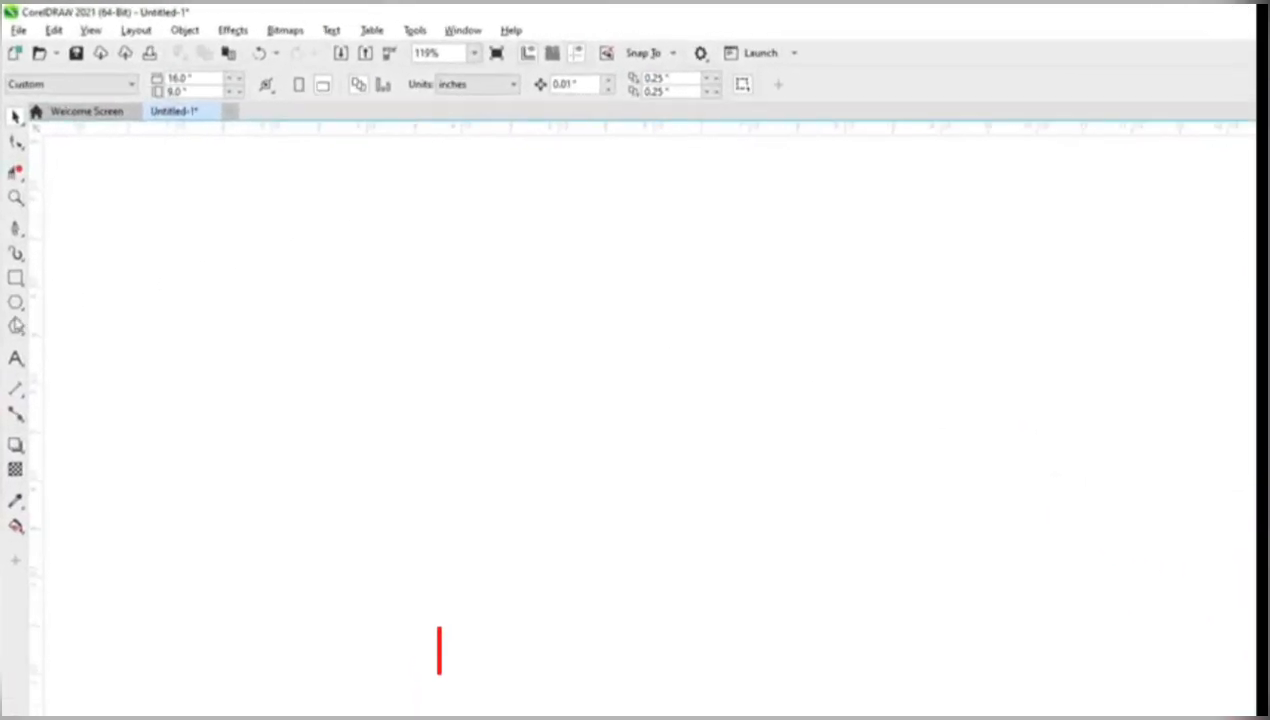
# Draw a regular hexagon about 3.29 by 2.85 in and shift it slightly toward the middle of the canvas
pyautogui.click(25, 367)
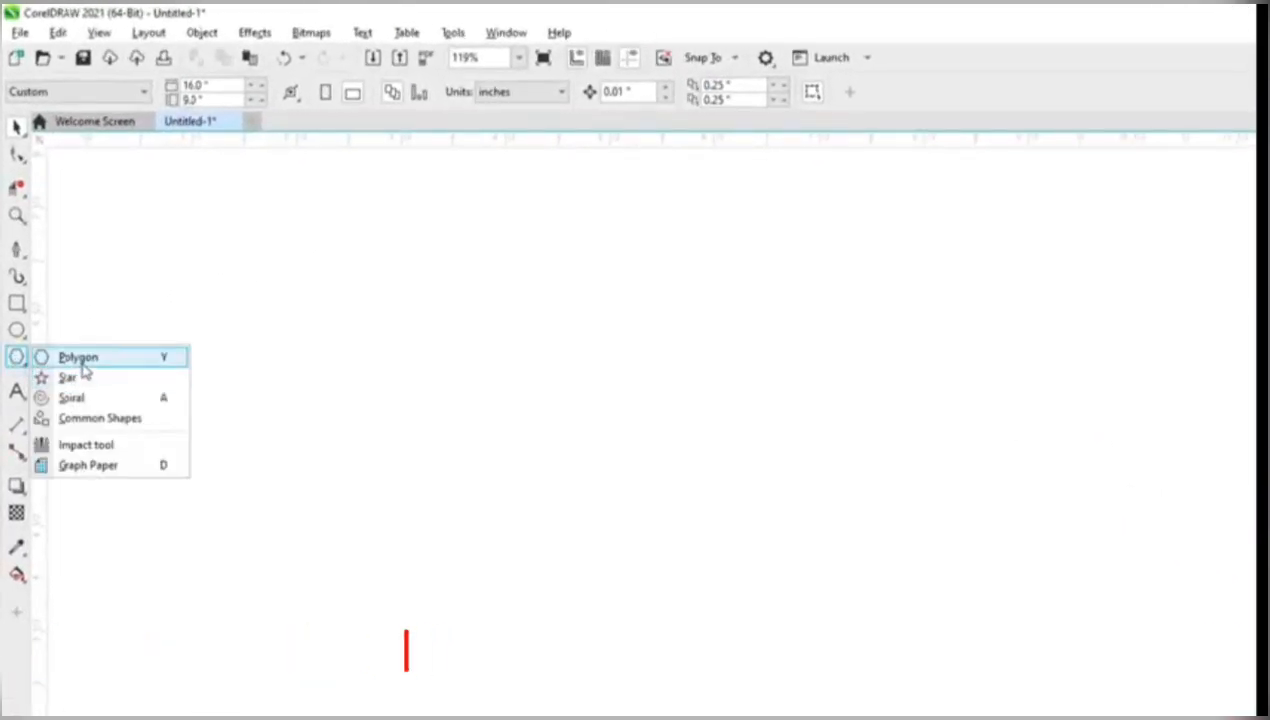
pyautogui.click(72, 357)
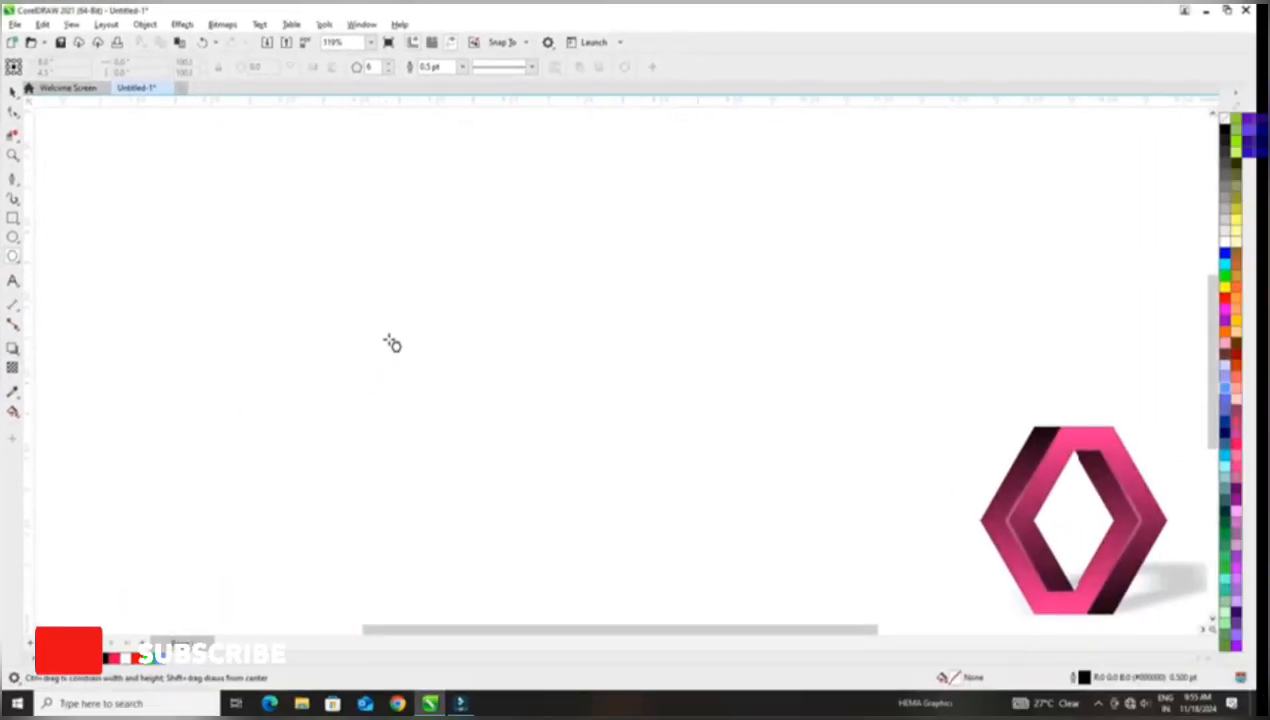
pyautogui.moveTo(390, 343); pyautogui.dragTo(457, 432)
pyautogui.click(12, 91)
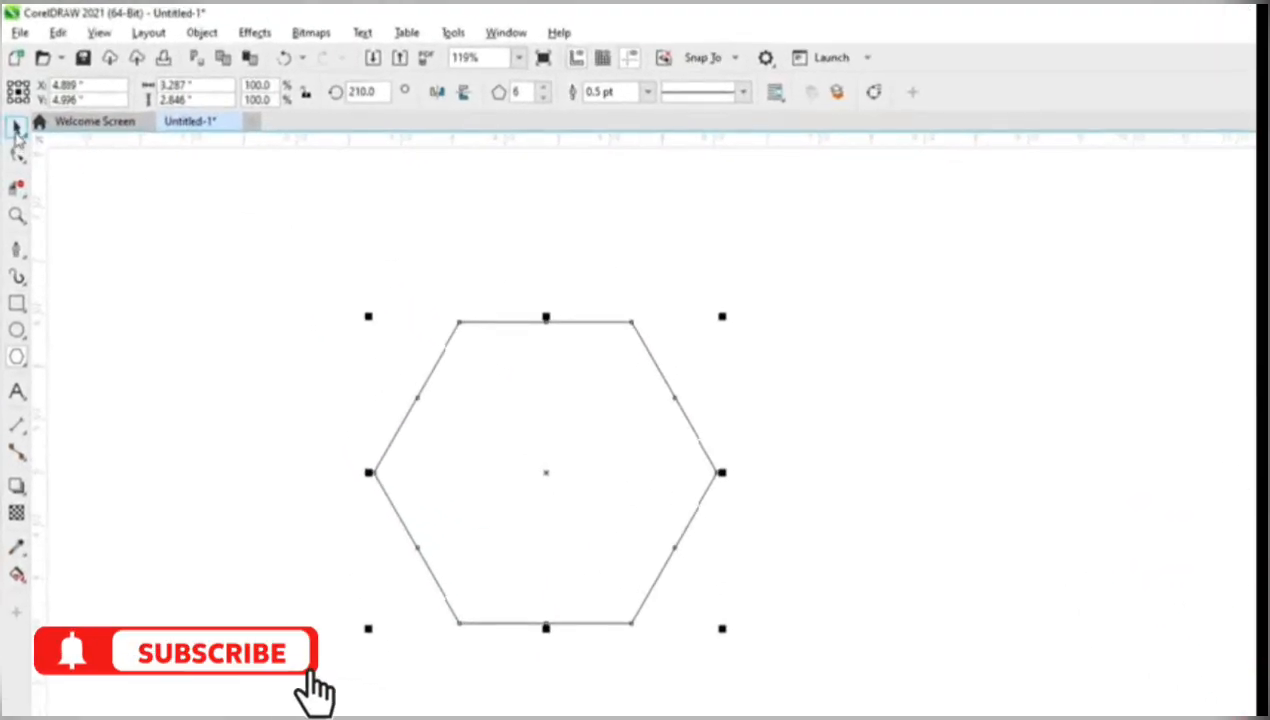
pyautogui.moveTo(397, 315); pyautogui.dragTo(425, 322)
# Duplicate the hexagon in place and nudge the copy about 0.47 in to the right
pyautogui.click(58, 32)
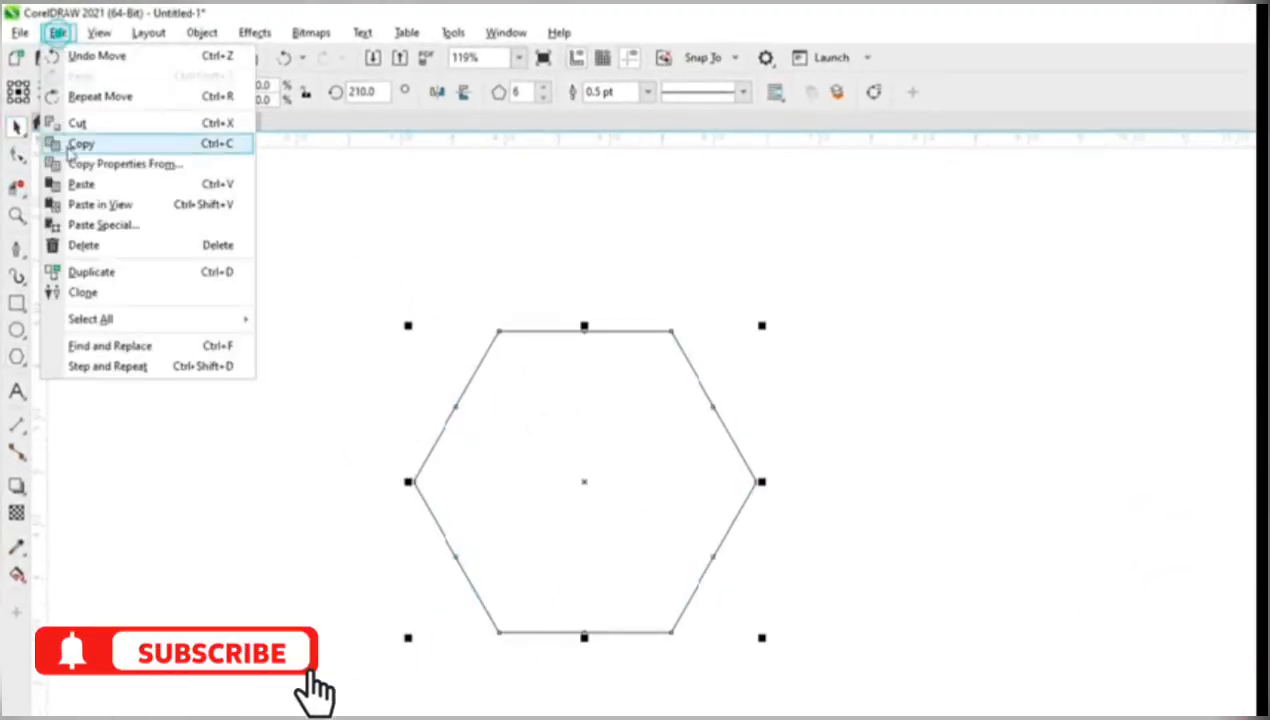
pyautogui.click(71, 143)
pyautogui.click(58, 32)
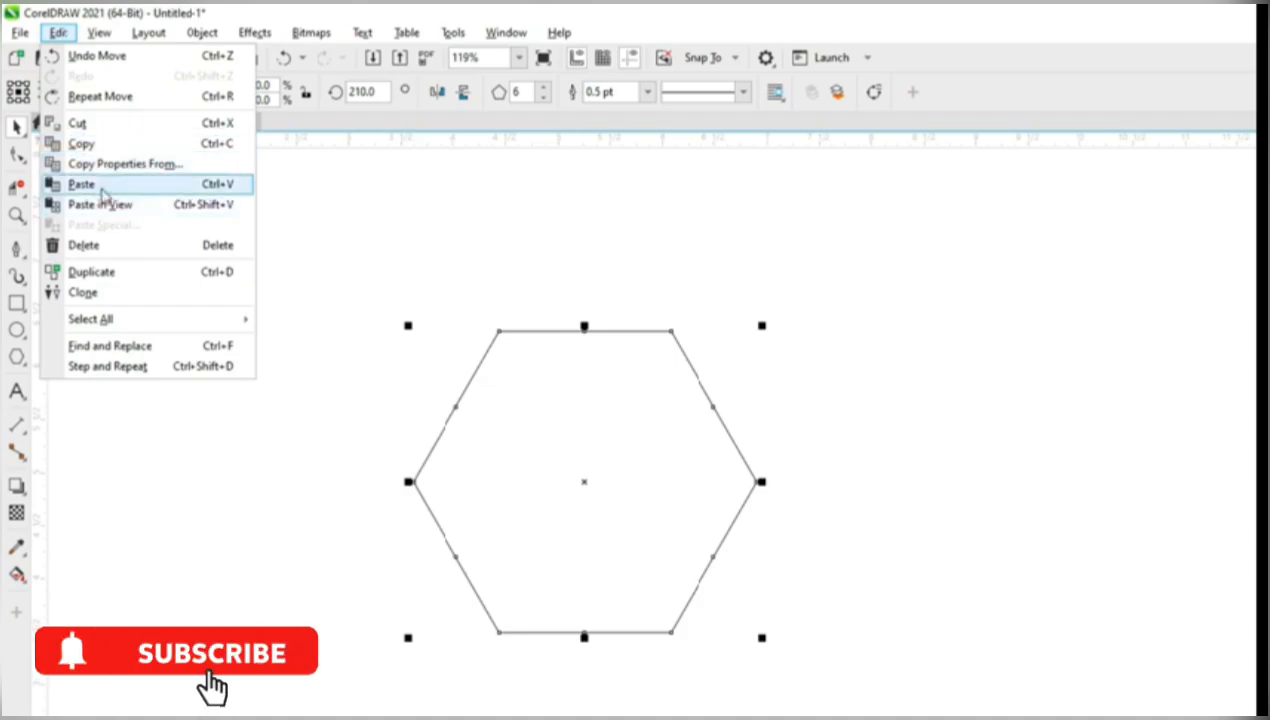
pyautogui.click(102, 190)
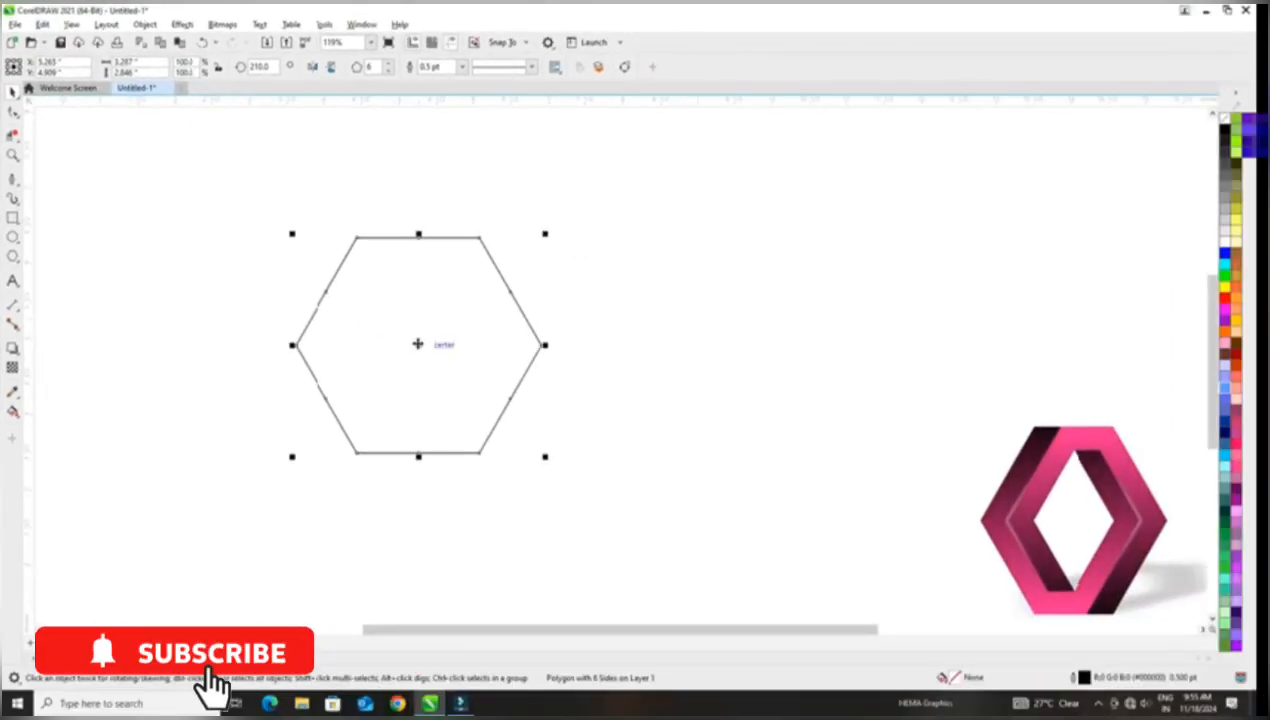
pyautogui.press('Right')
pyautogui.press('Right')
pyautogui.press('Right')
pyautogui.press('Right')
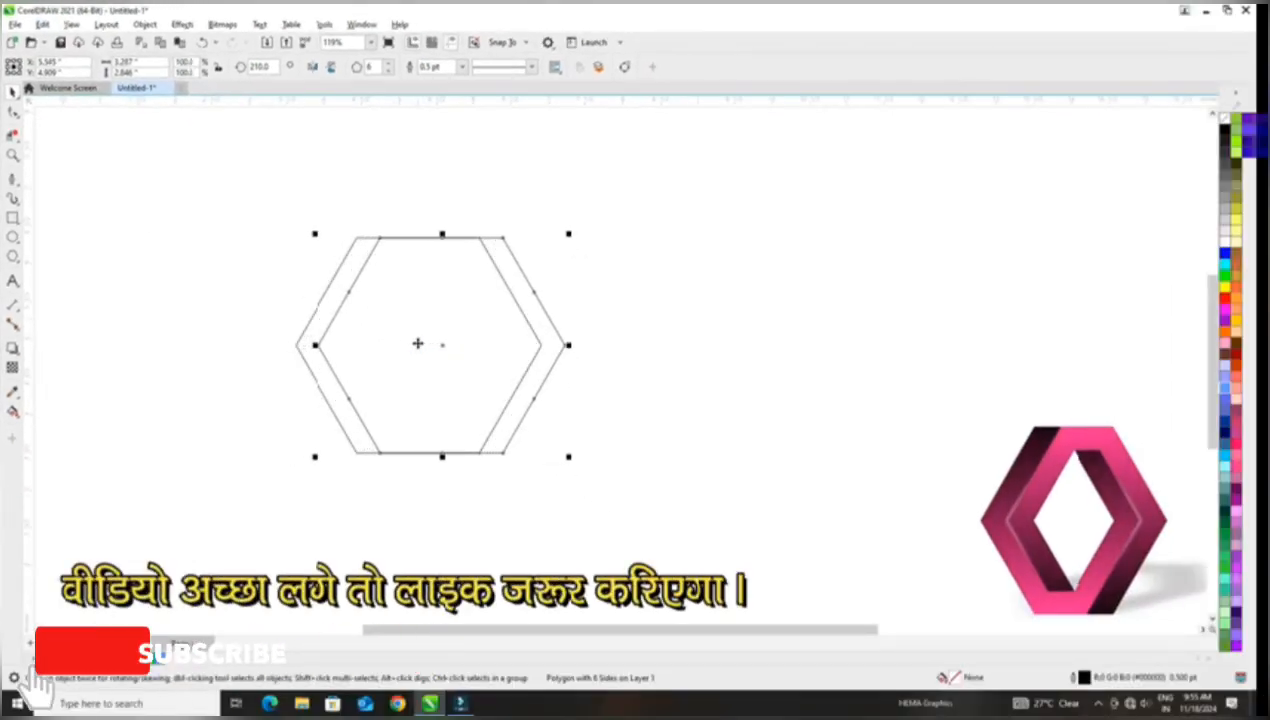
pyautogui.press('Right')
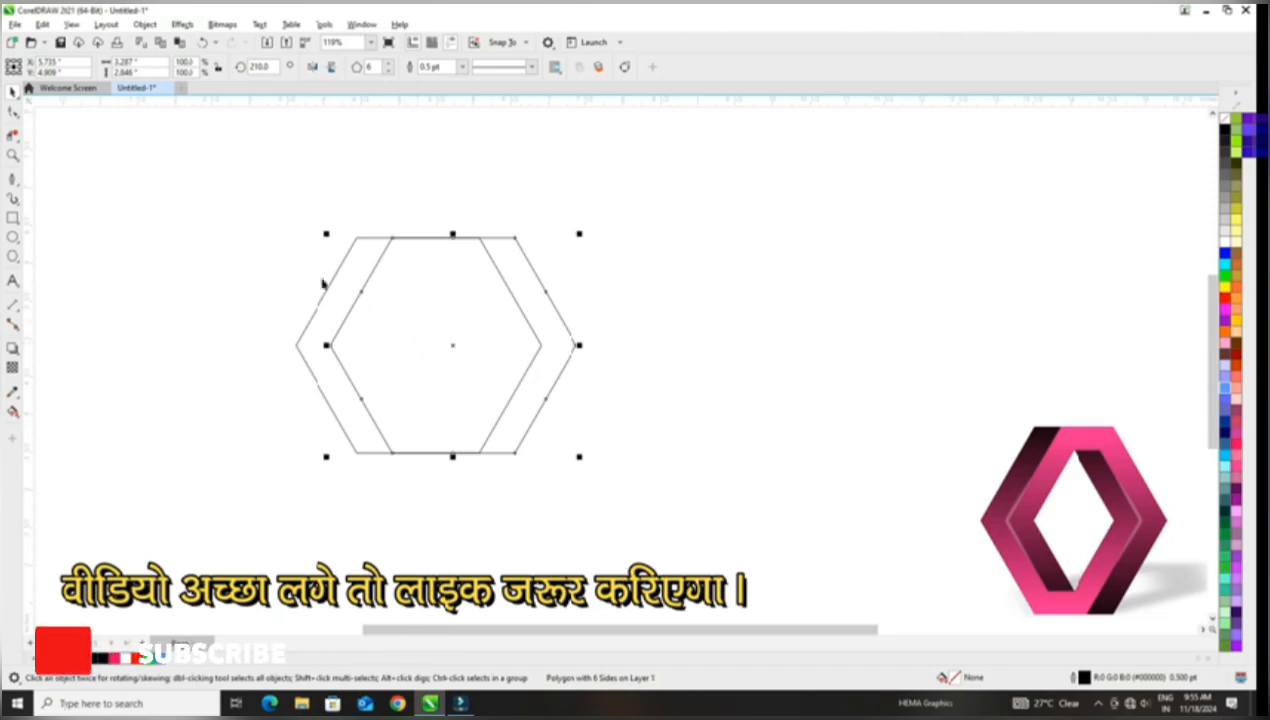
# Trim the original hexagon with the shifted copy, and delete the remaining hexagon so only the left chevron stays
pyautogui.moveTo(310, 277); pyautogui.dragTo(326, 249)
pyautogui.click(420, 330)
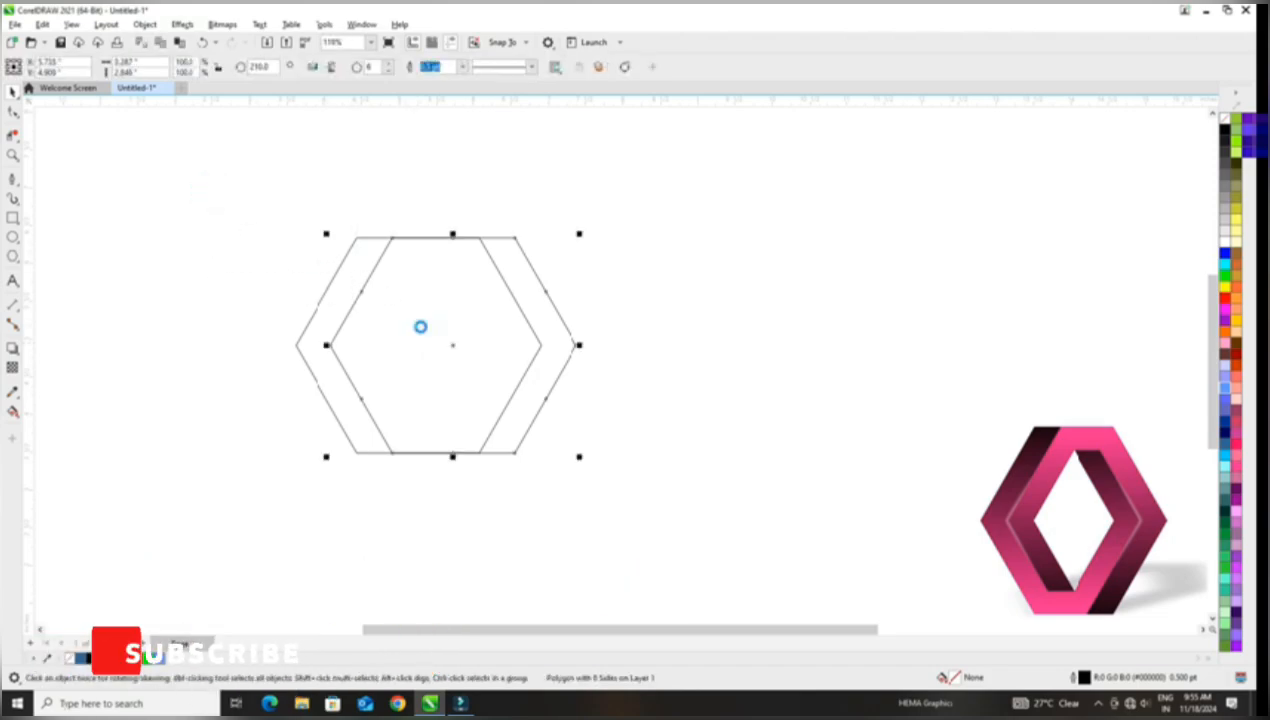
pyautogui.moveTo(227, 170); pyautogui.dragTo(688, 535)
pyautogui.click(404, 66)
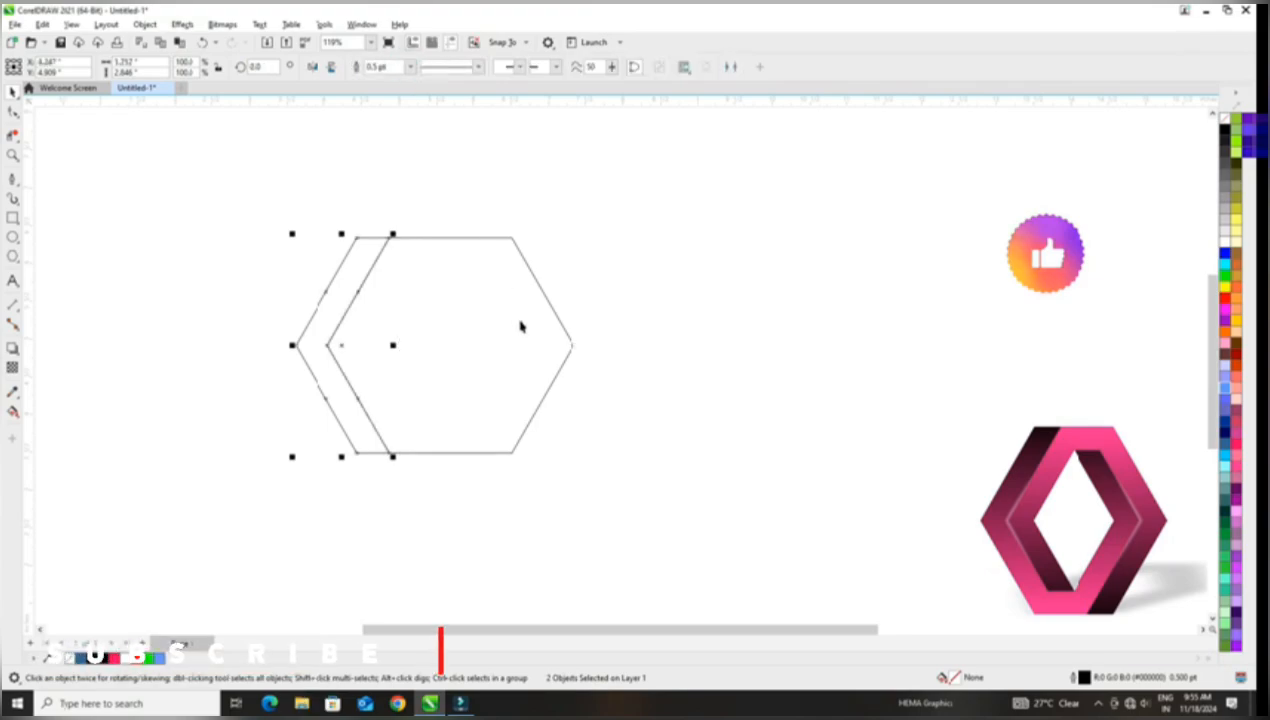
pyautogui.moveTo(519, 319); pyautogui.dragTo(692, 324)
pyautogui.press('Delete')
# Duplicate the chevron and snap the copy against the inner edge of the original, matching their top corners
pyautogui.click(355, 292)
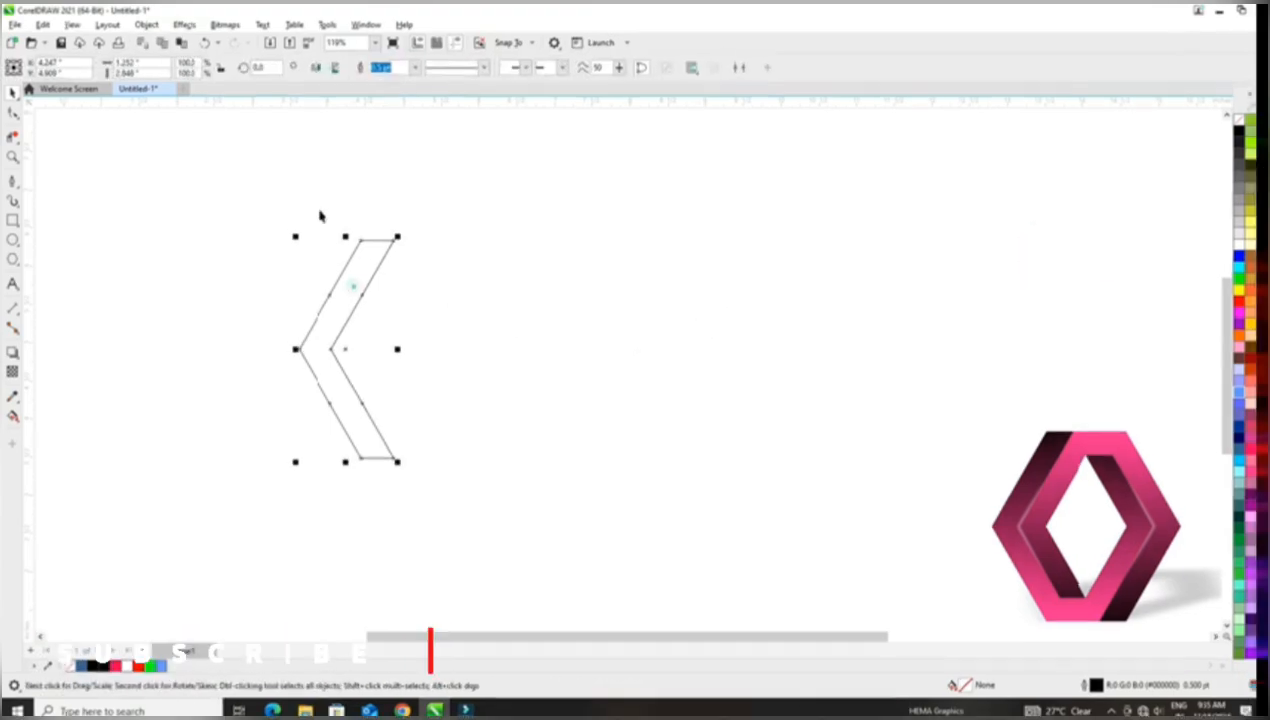
pyautogui.click(42, 24)
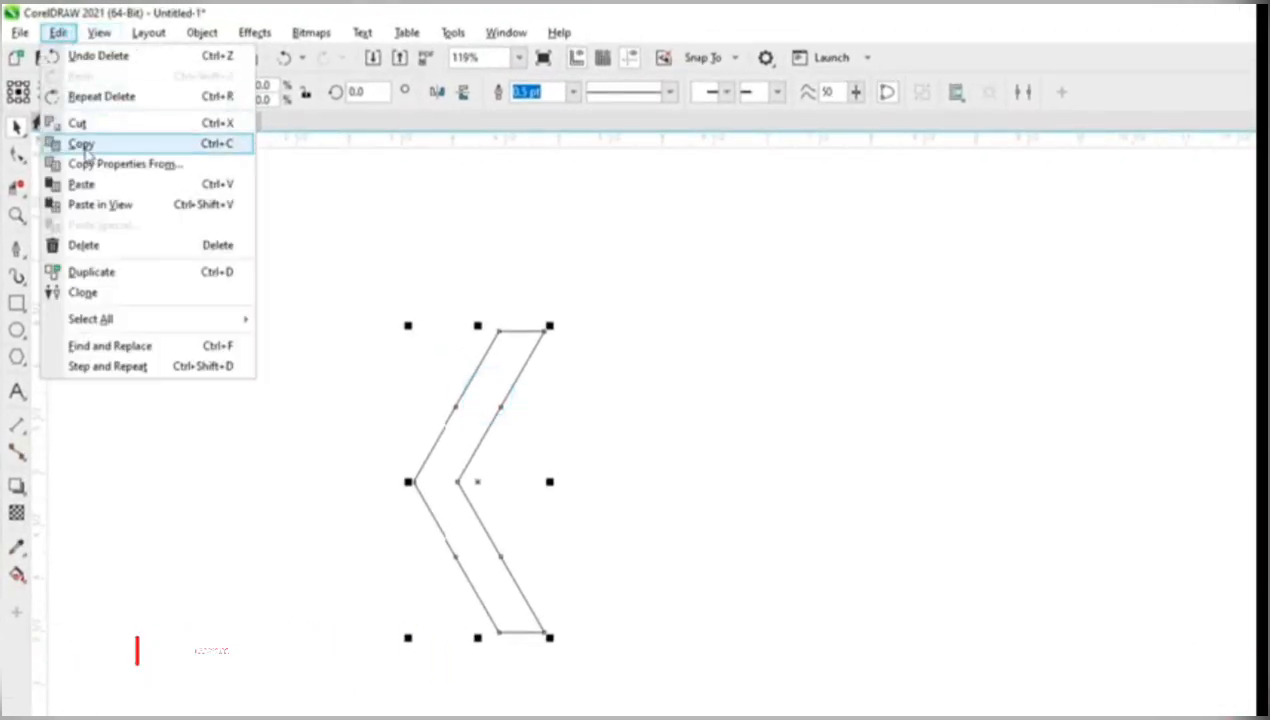
pyautogui.click(81, 145)
pyautogui.click(58, 32)
pyautogui.click(81, 184)
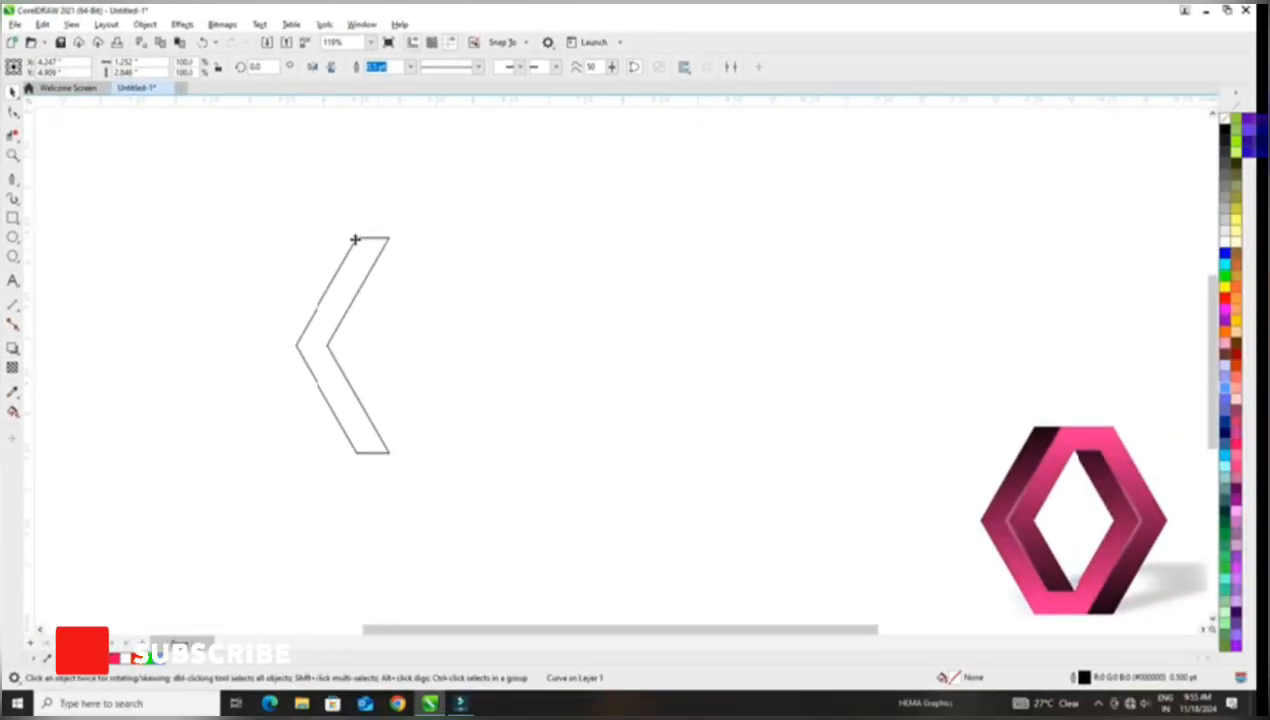
pyautogui.moveTo(355, 240); pyautogui.dragTo(388, 242)
# Duplicate both chevrons, mirror the copies horizontally, and snap them opposite the originals to close the hexagonal frame
pyautogui.moveTo(278, 262); pyautogui.dragTo(502, 530)
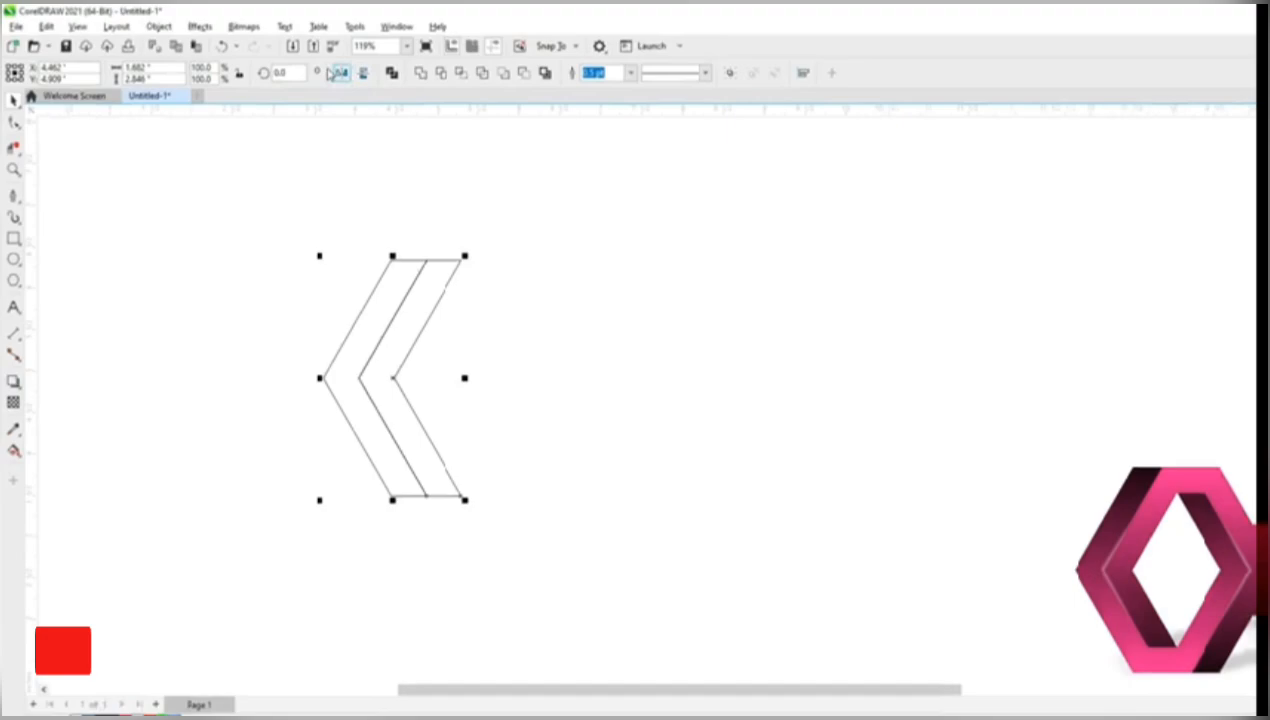
pyautogui.click(46, 26)
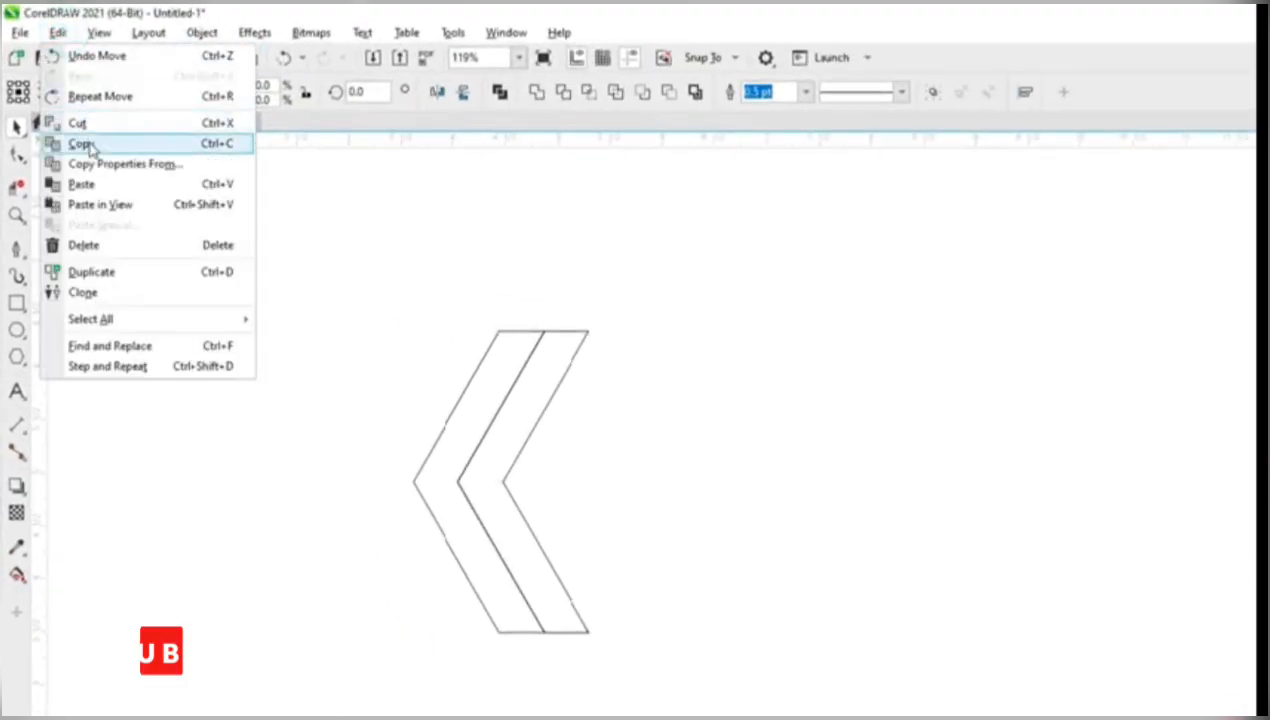
pyautogui.click(80, 143)
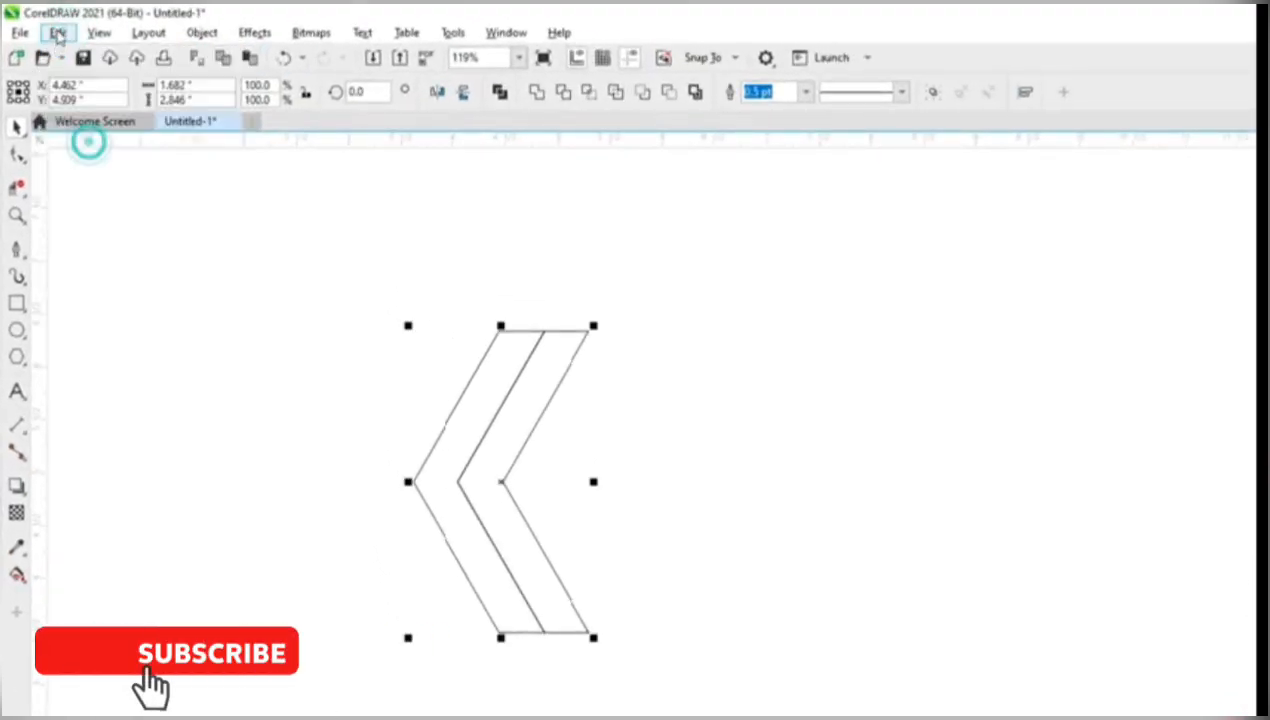
pyautogui.click(57, 32)
pyautogui.click(84, 184)
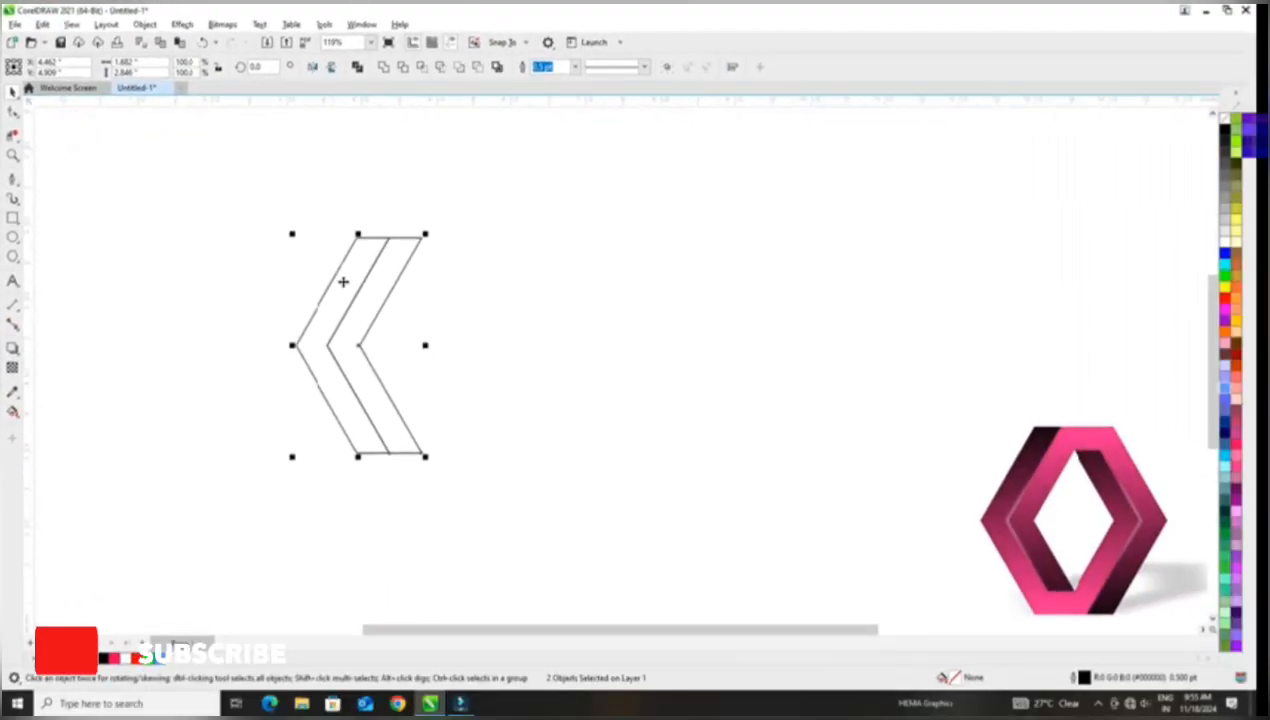
pyautogui.click(312, 66)
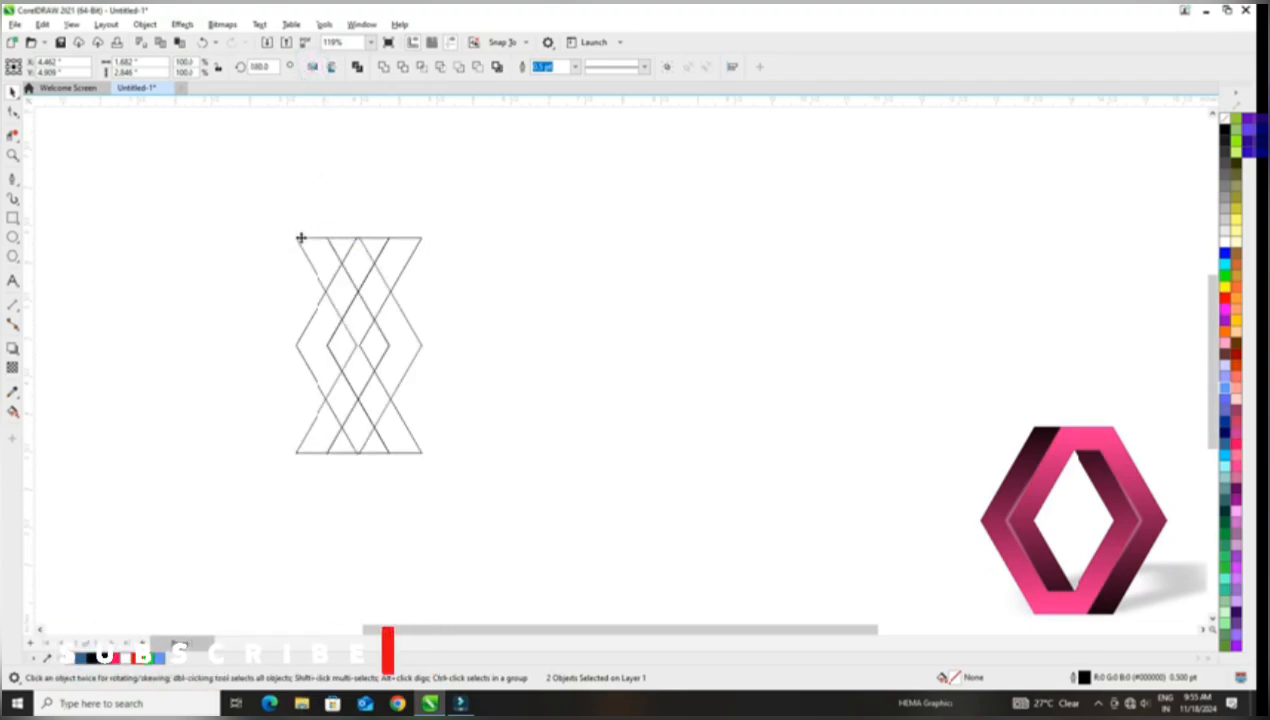
pyautogui.moveTo(294, 237); pyautogui.dragTo(392, 238)
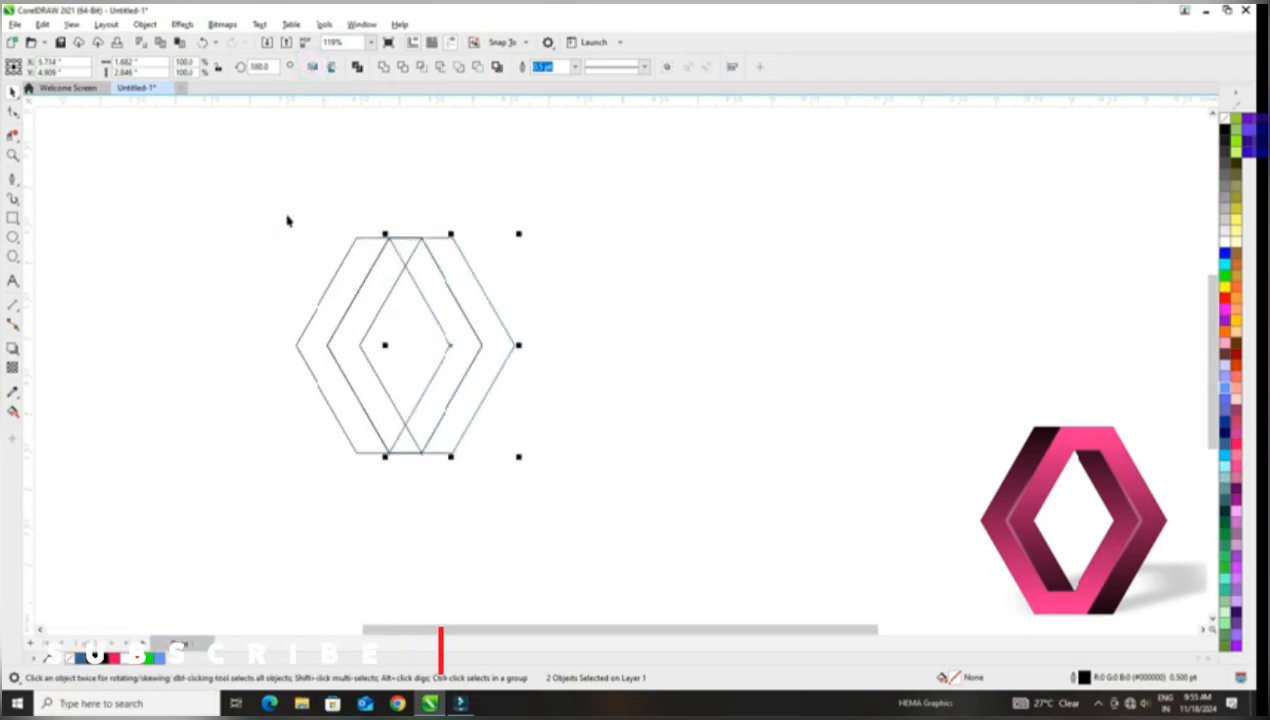
pyautogui.click(285, 219)
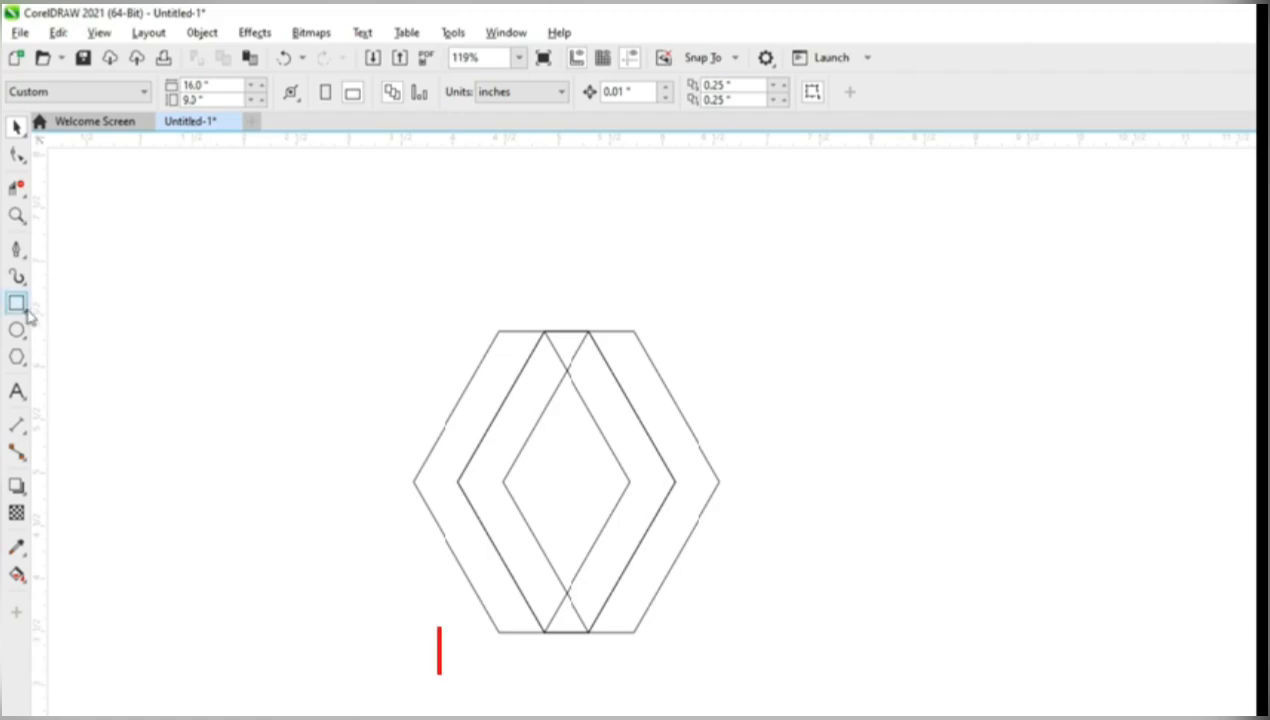
# Draw a rectangle about 0.65 by 0.37 in from the upper inner intersection to the frame's top-right corner node
pyautogui.click(24, 316)
pyautogui.click(100, 295)
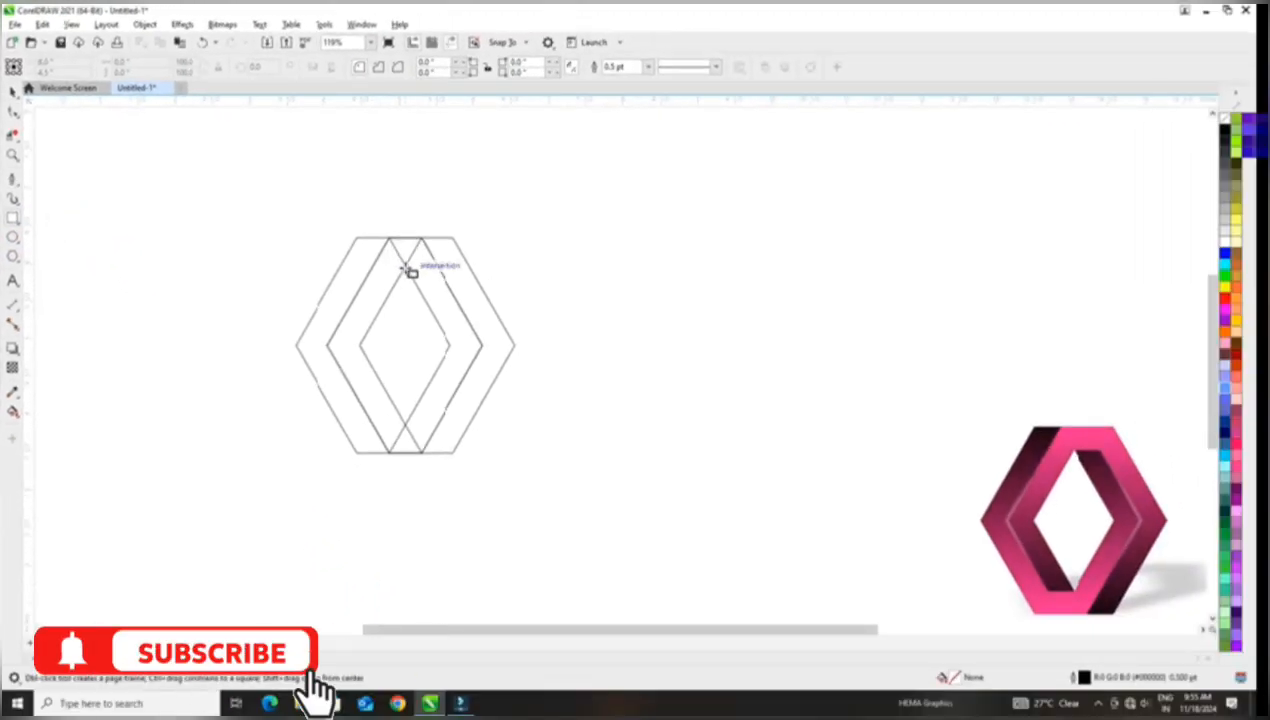
pyautogui.moveTo(405, 266); pyautogui.dragTo(455, 238)
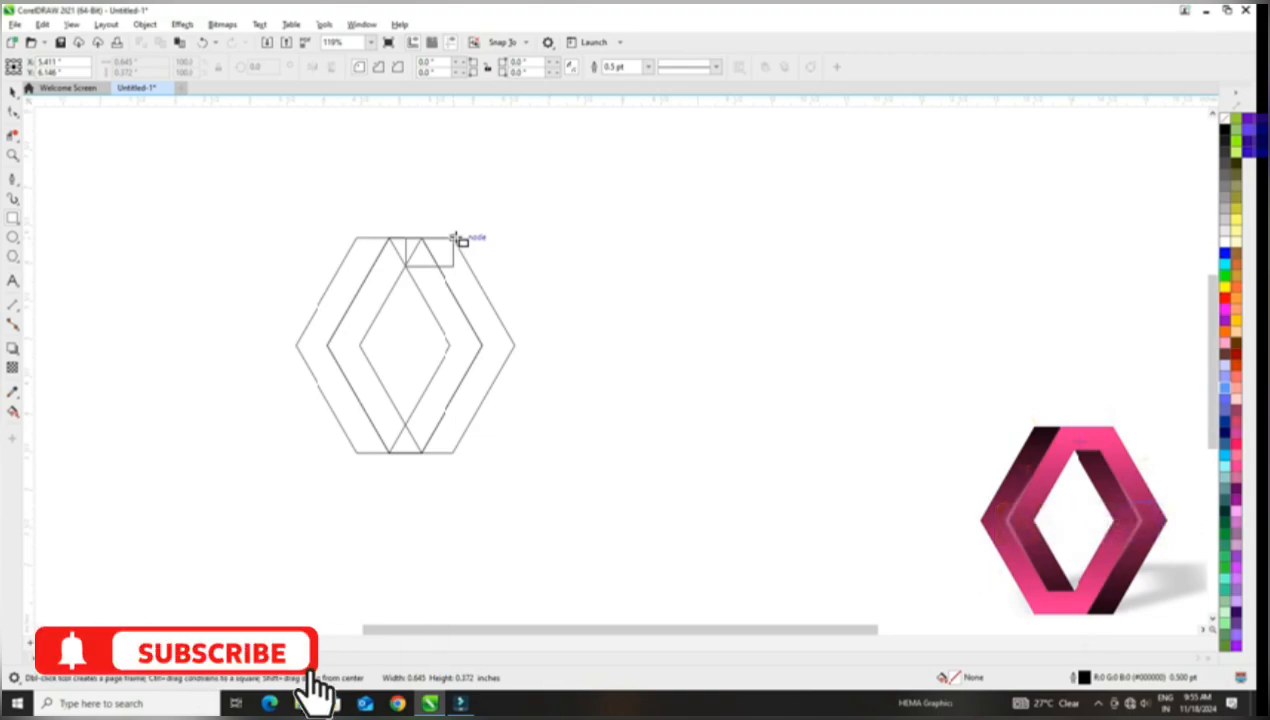
pyautogui.moveTo(455, 238); pyautogui.dragTo(455, 243)
# Stretch the rectangle leftward to 0.86 in wide, reaching the inner chevron's top node, and place a copy along the frame's bottom edge
pyautogui.press('F10')
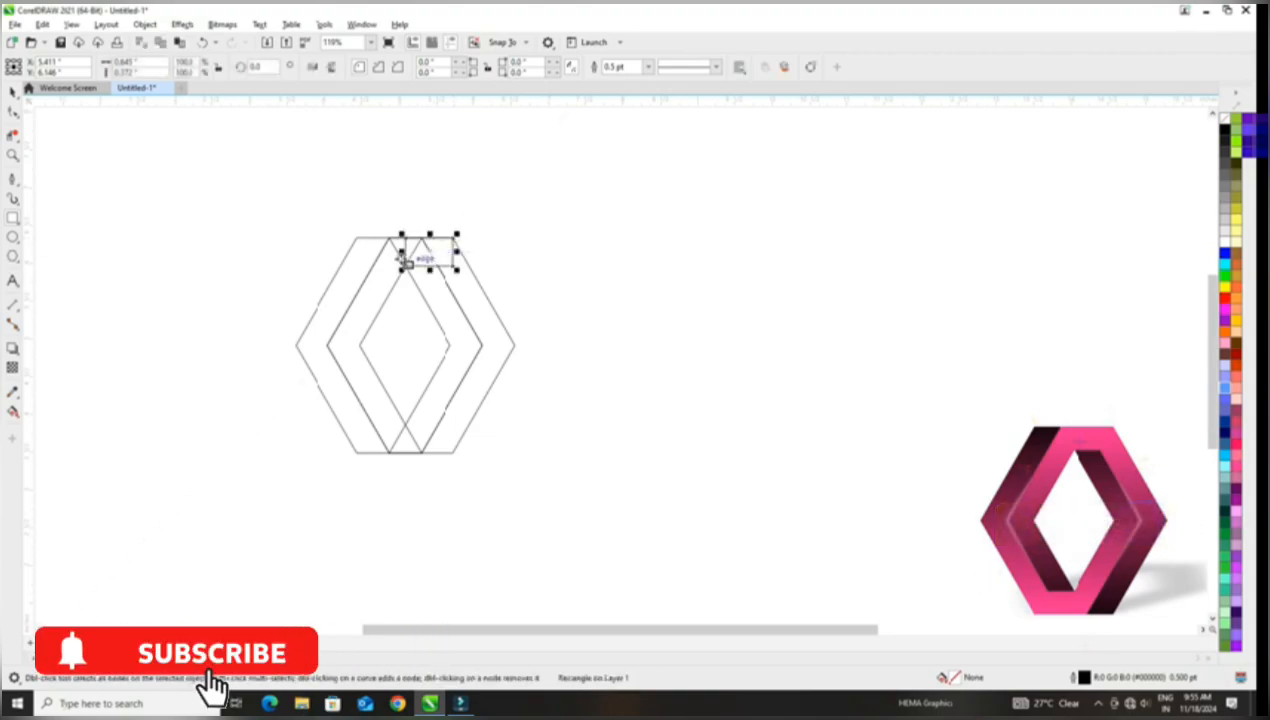
pyautogui.click(407, 252)
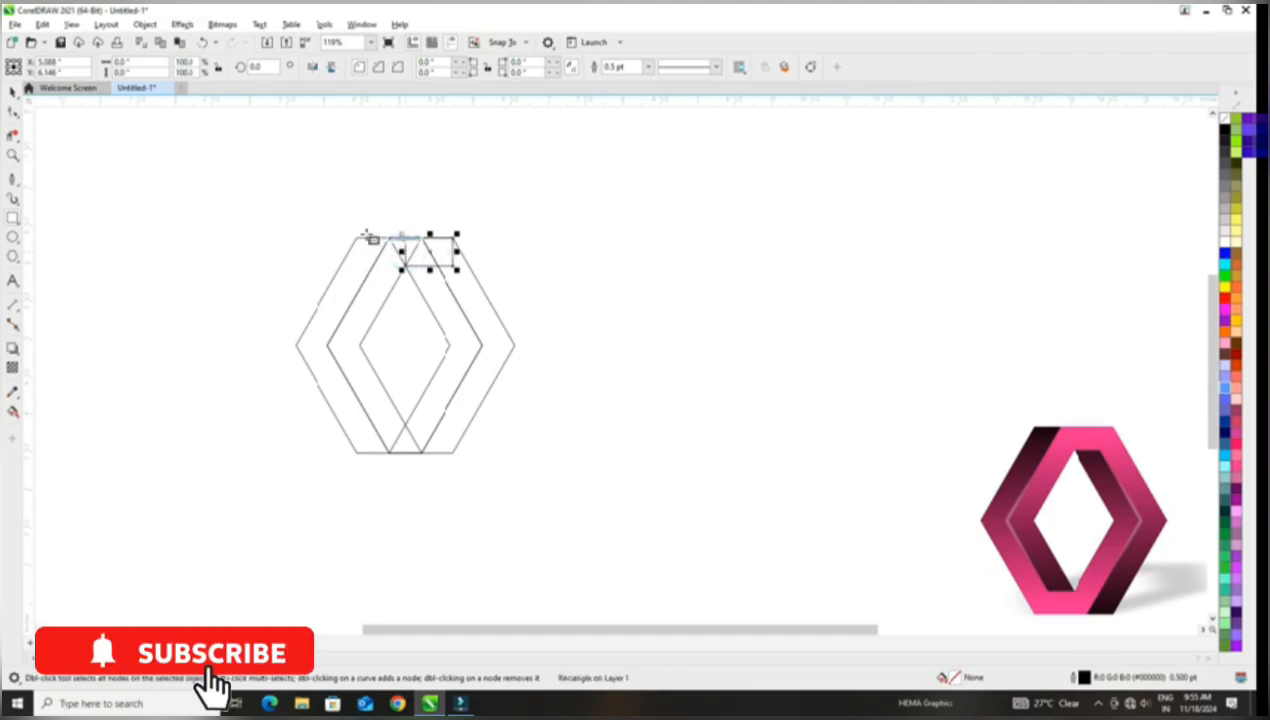
pyautogui.press('space')
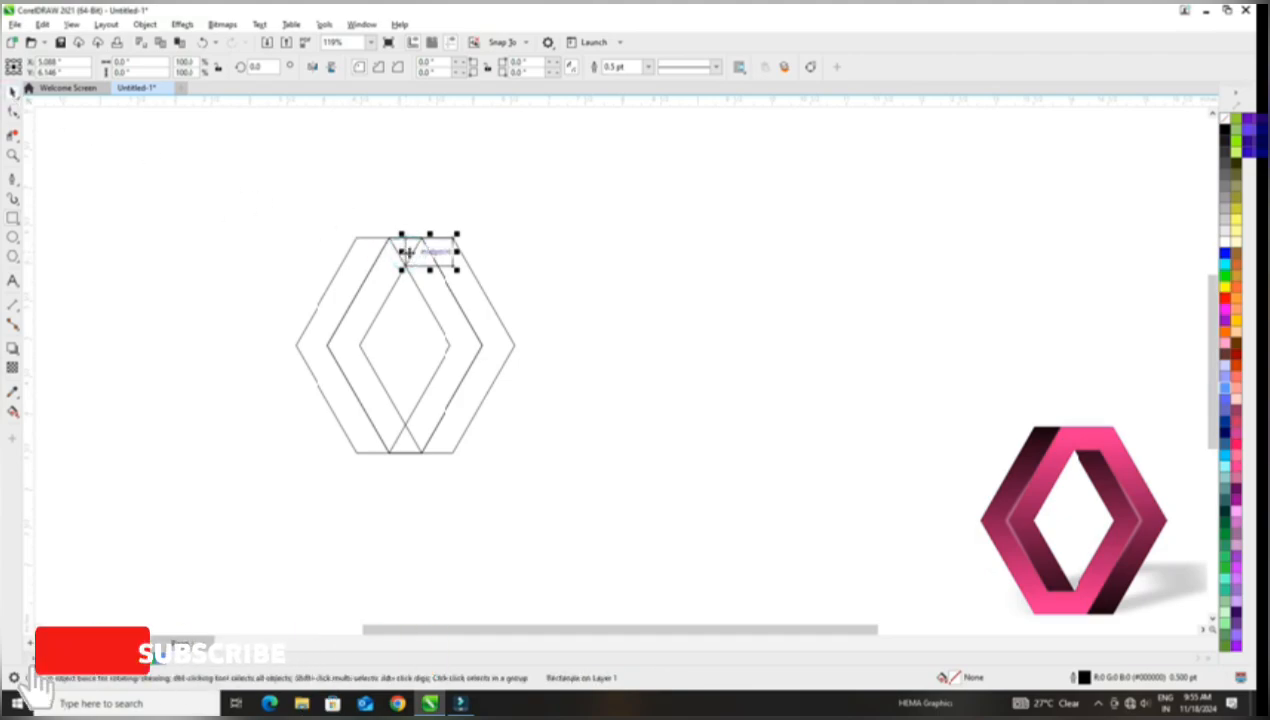
pyautogui.moveTo(403, 258); pyautogui.dragTo(388, 240)
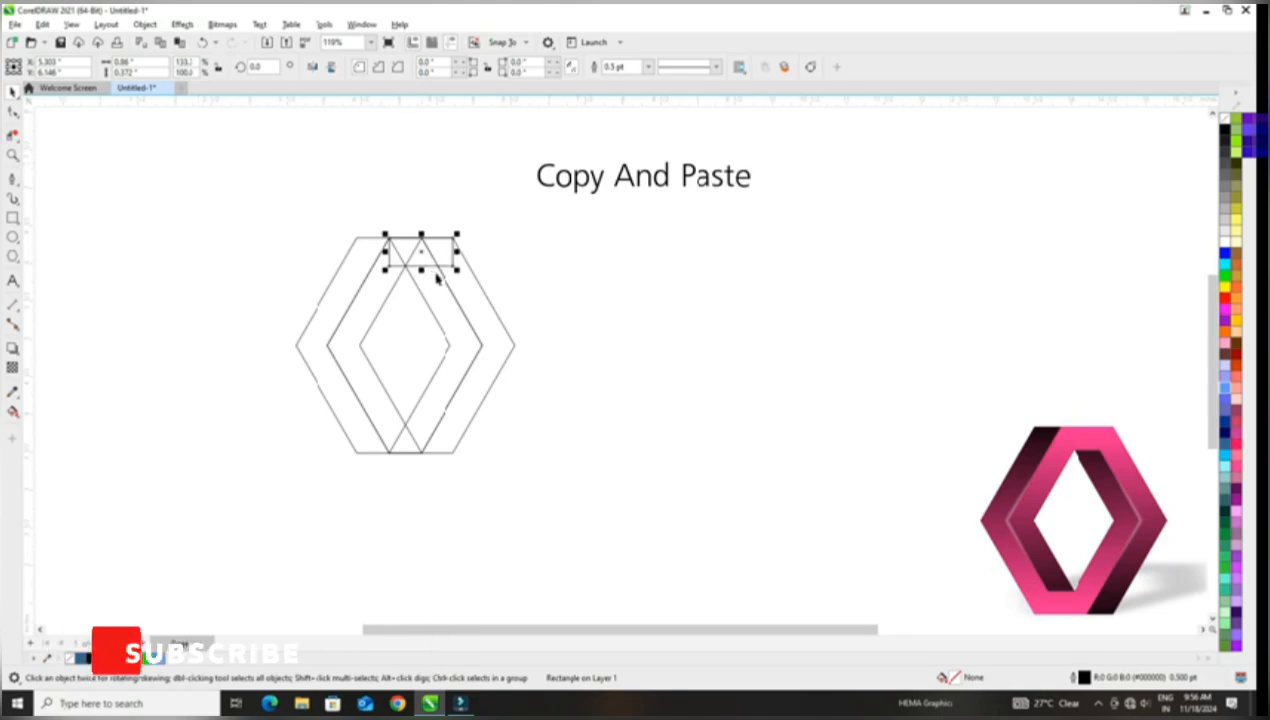
pyautogui.moveTo(451, 267); pyautogui.dragTo(425, 456)
# Group all the chevrons and both rectangles into one object
pyautogui.moveTo(410, 306); pyautogui.dragTo(658, 533)
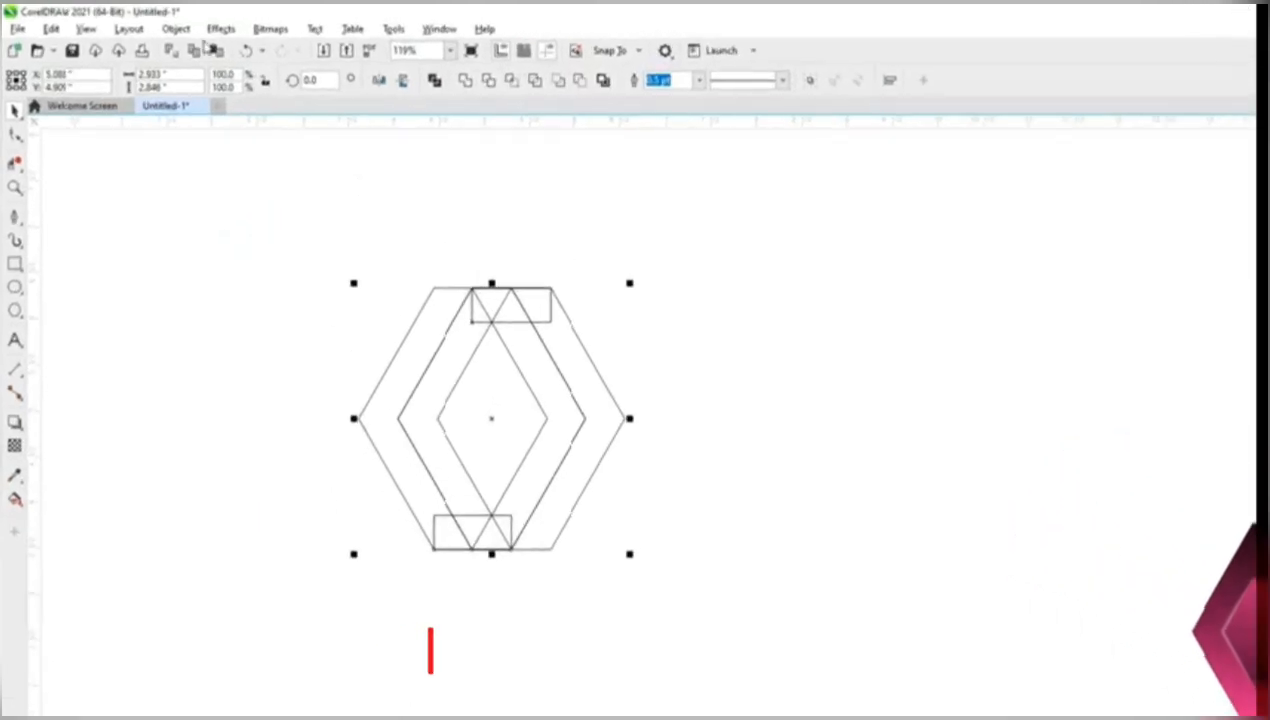
pyautogui.click(145, 24)
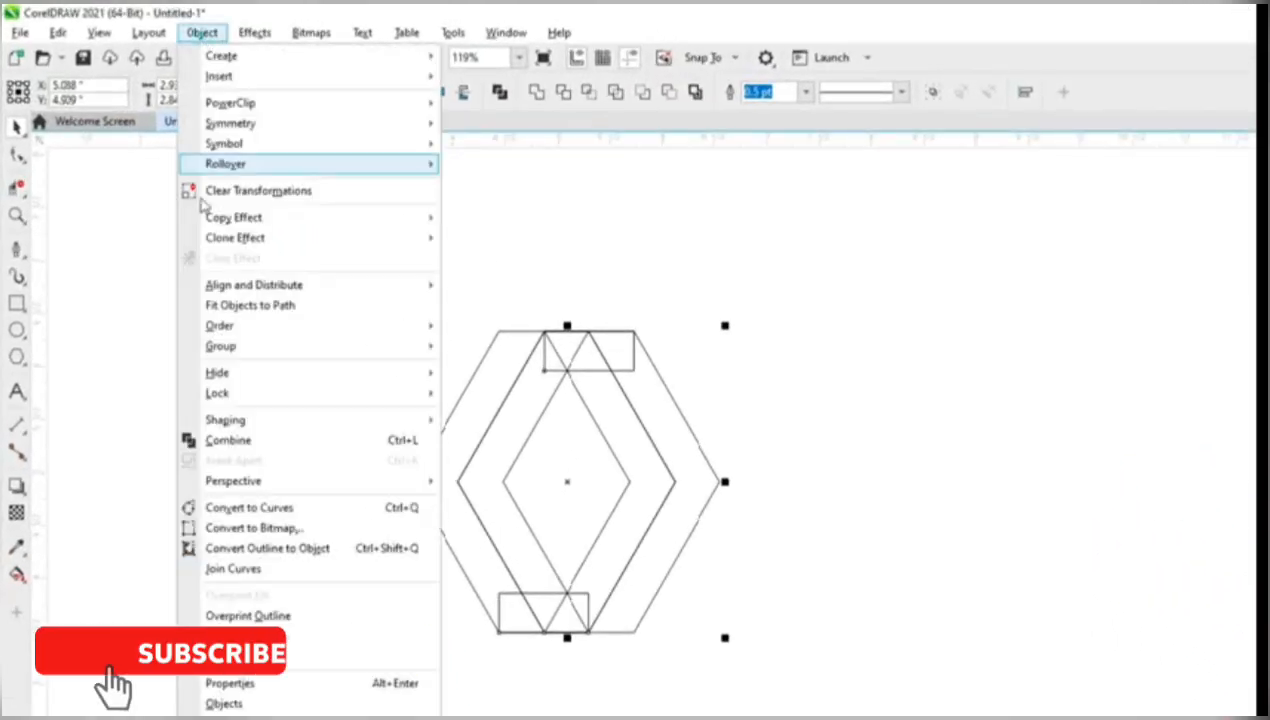
pyautogui.moveTo(238, 348)
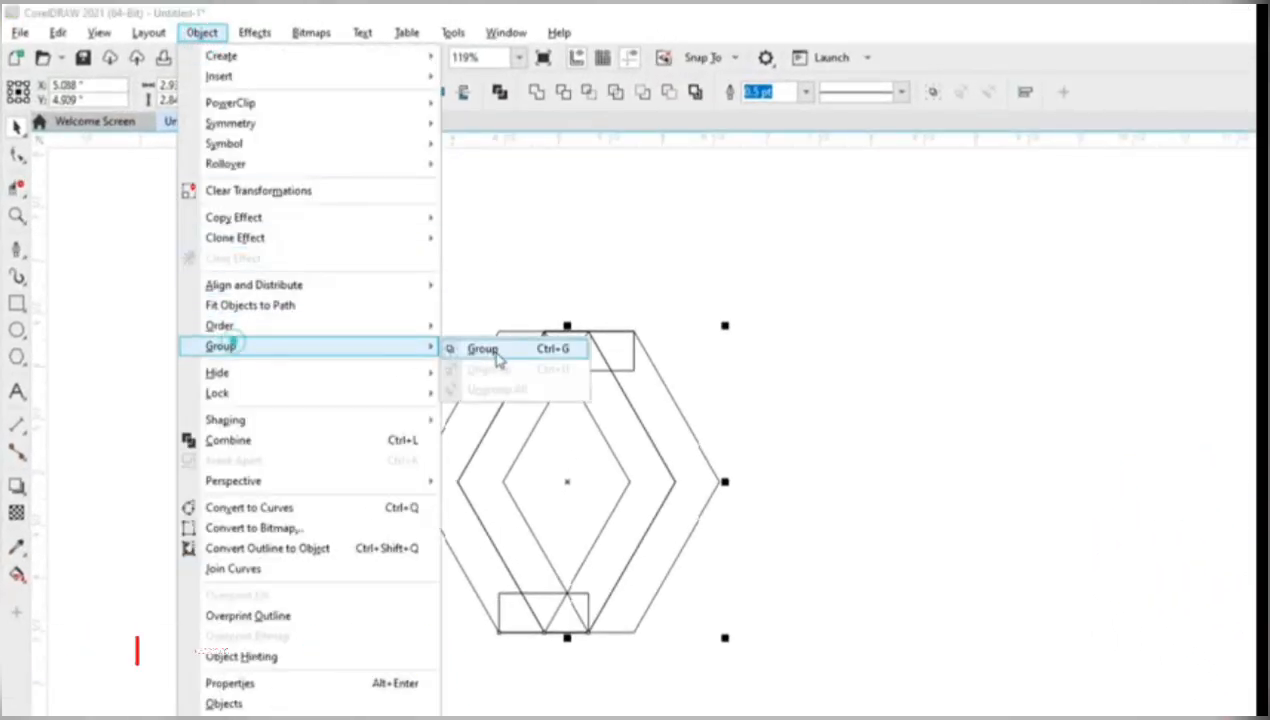
pyautogui.click(494, 354)
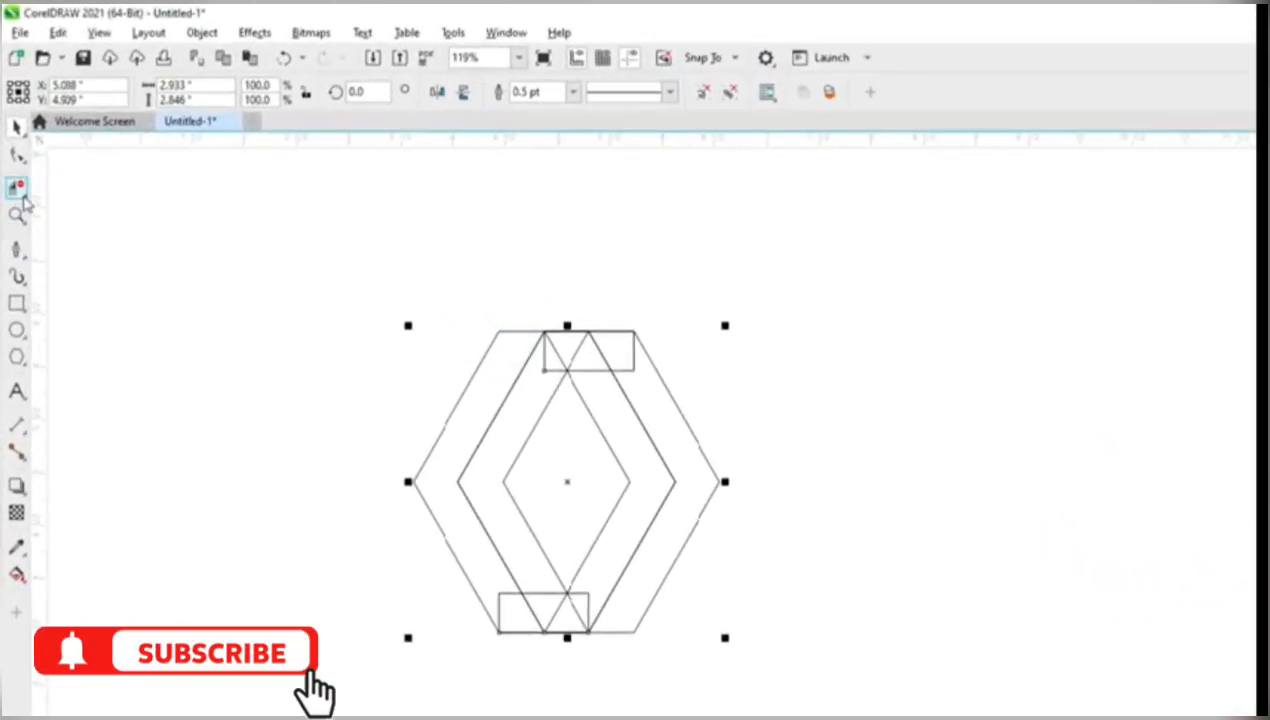
# Remove the overlapping line segments inside the top rectangle with the Virtual Segment Delete tool, including its left and right sides
pyautogui.click(22, 196)
pyautogui.click(65, 227)
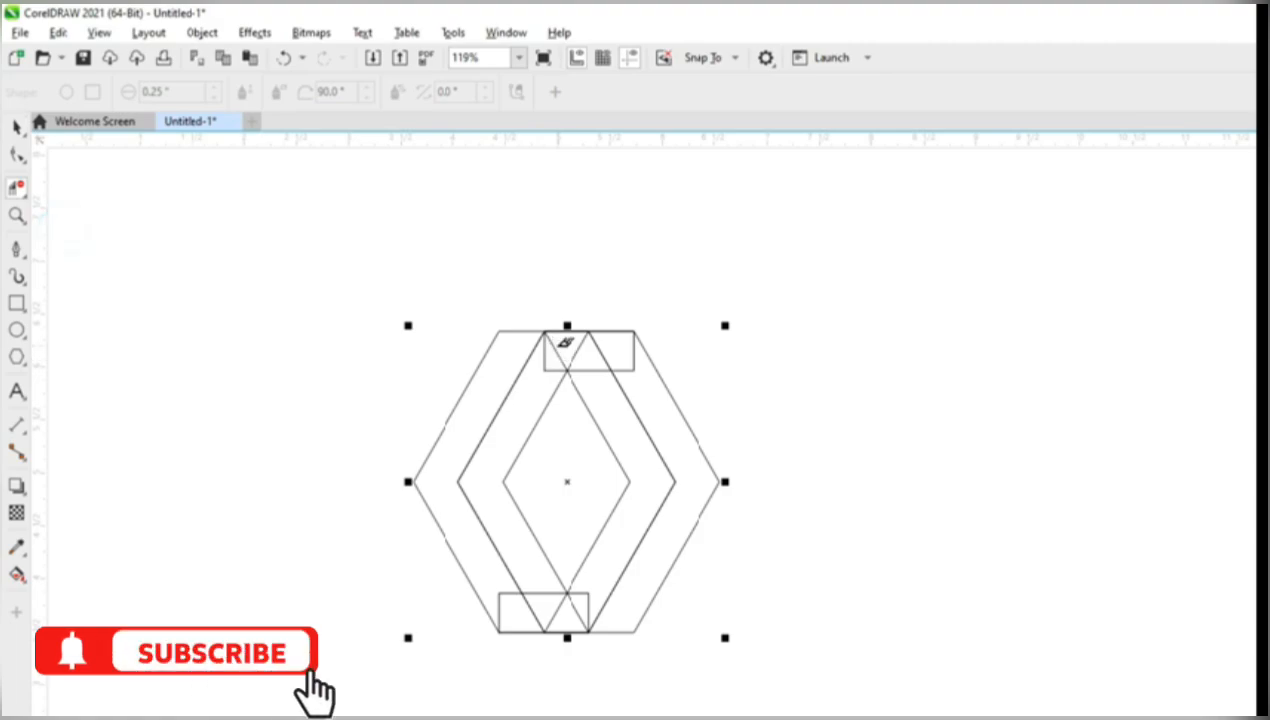
pyautogui.click(557, 345)
pyautogui.click(567, 345)
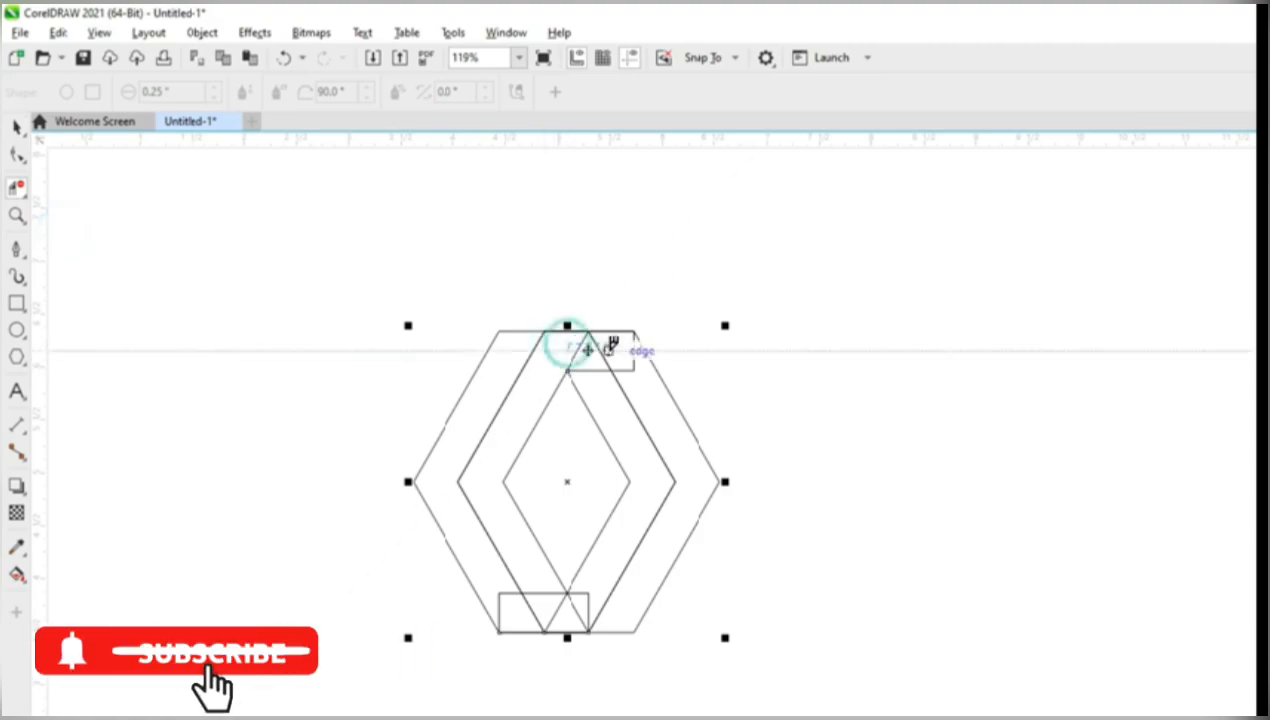
pyautogui.click(605, 350)
pyautogui.click(633, 352)
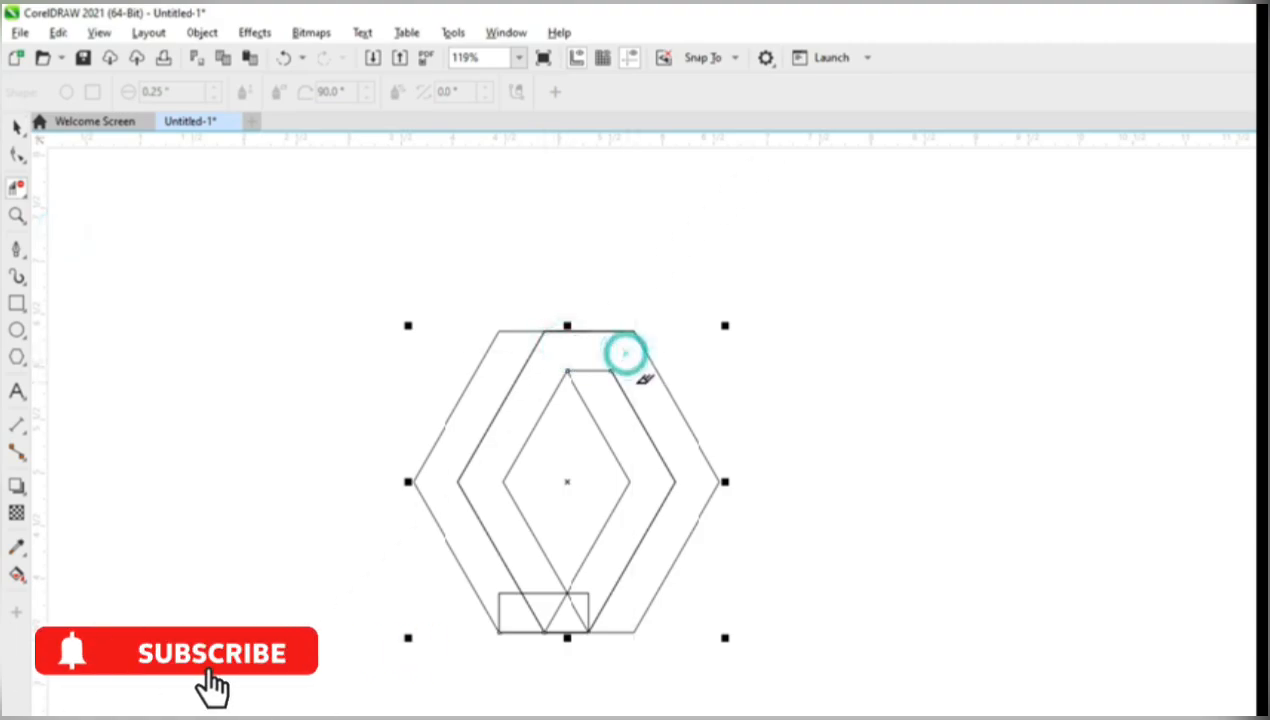
# Remove the overlapping line segments inside the bottom rectangle, including its left and right sides, with the Virtual Segment Delete tool
pyautogui.click(497, 598)
pyautogui.click(514, 614)
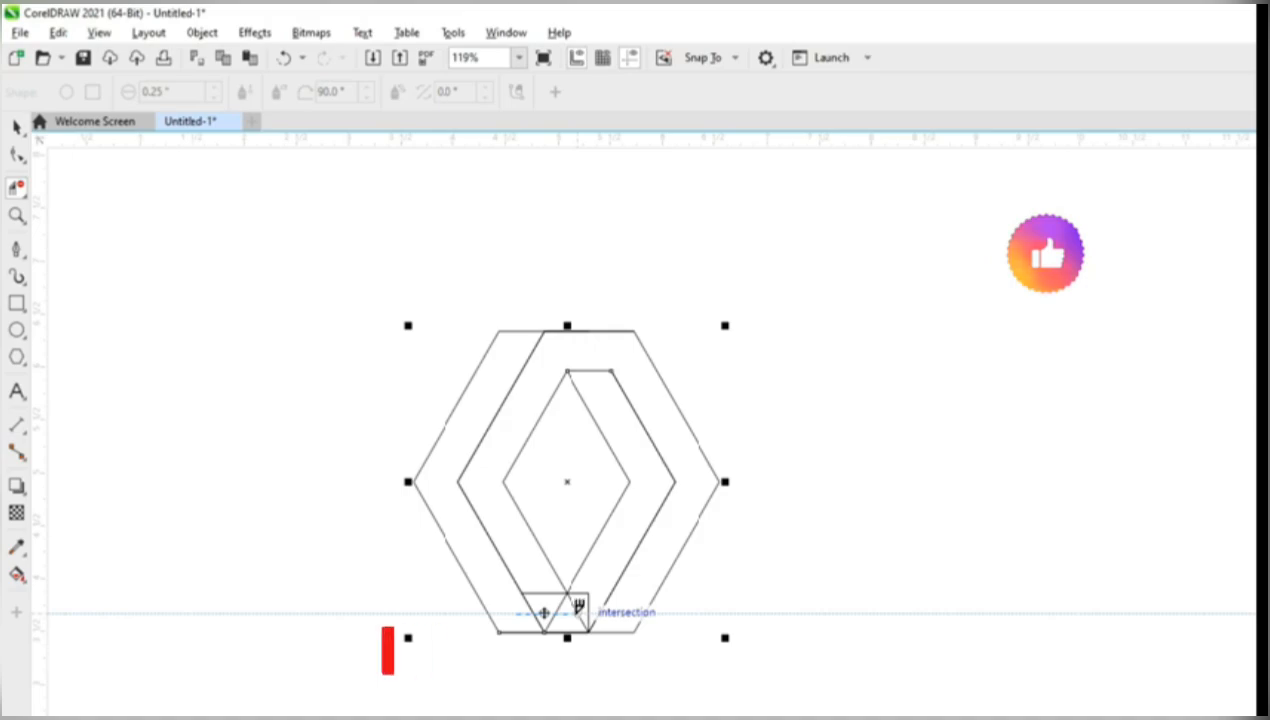
pyautogui.click(584, 600)
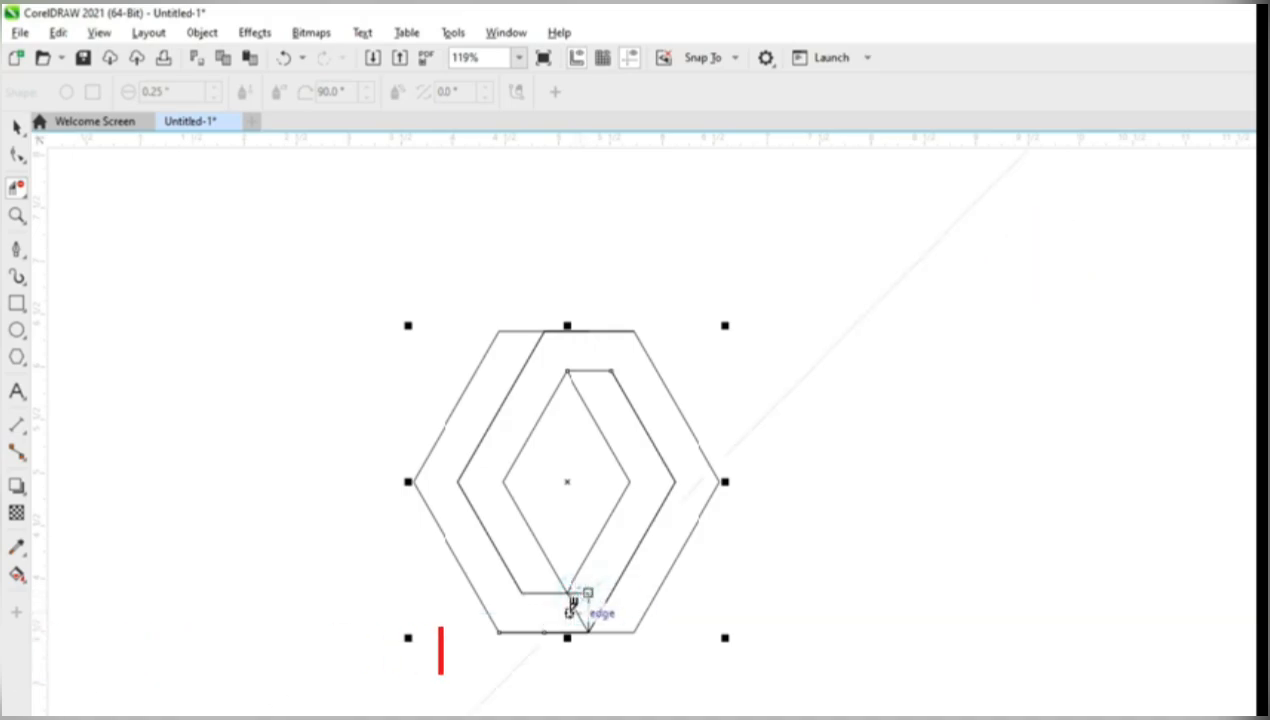
pyautogui.click(577, 603)
pyautogui.hotkey('ctrl', 'z')
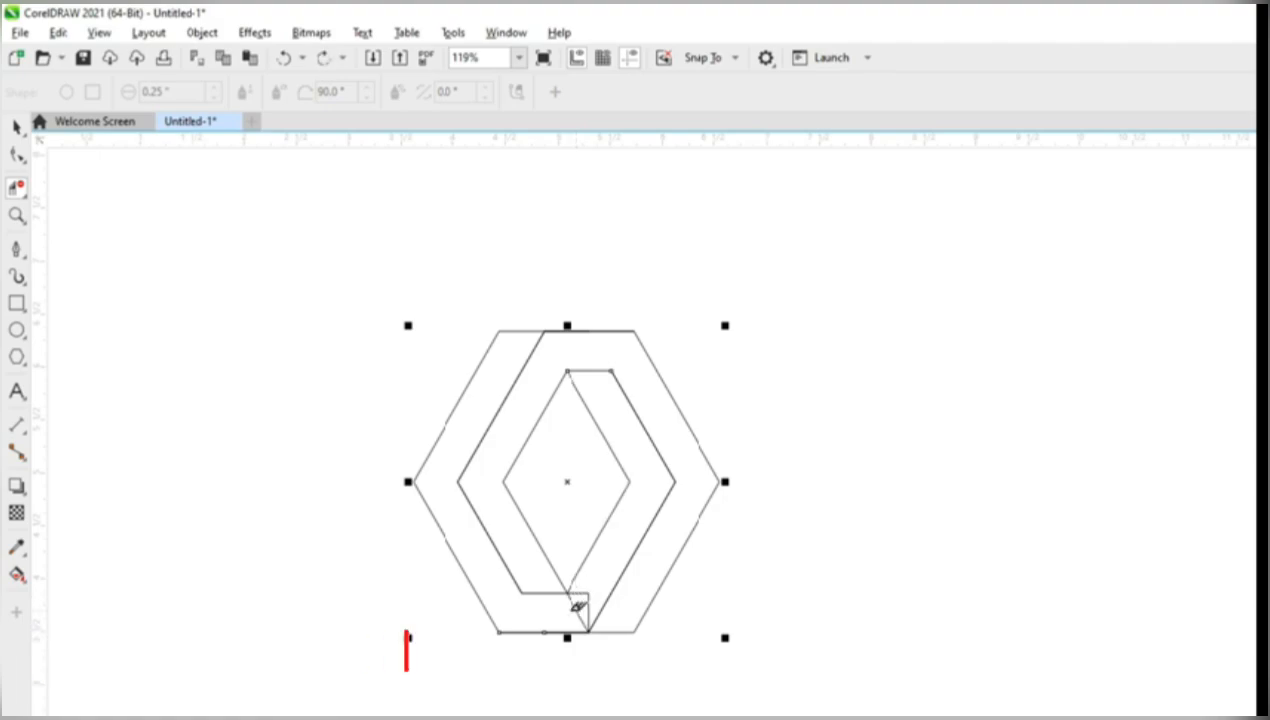
pyautogui.click(580, 600)
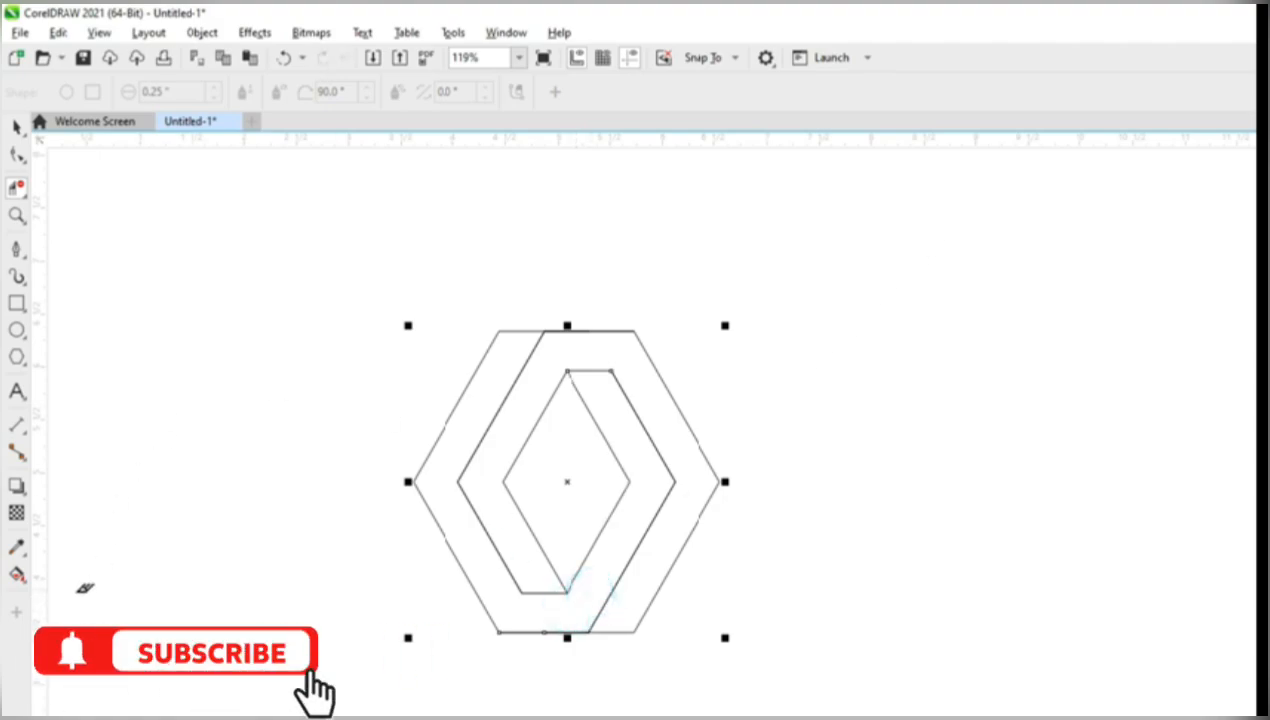
# Fill the two interlocking bands of the hexagon outline with solid blue using Smart Fill
pyautogui.click(20, 577)
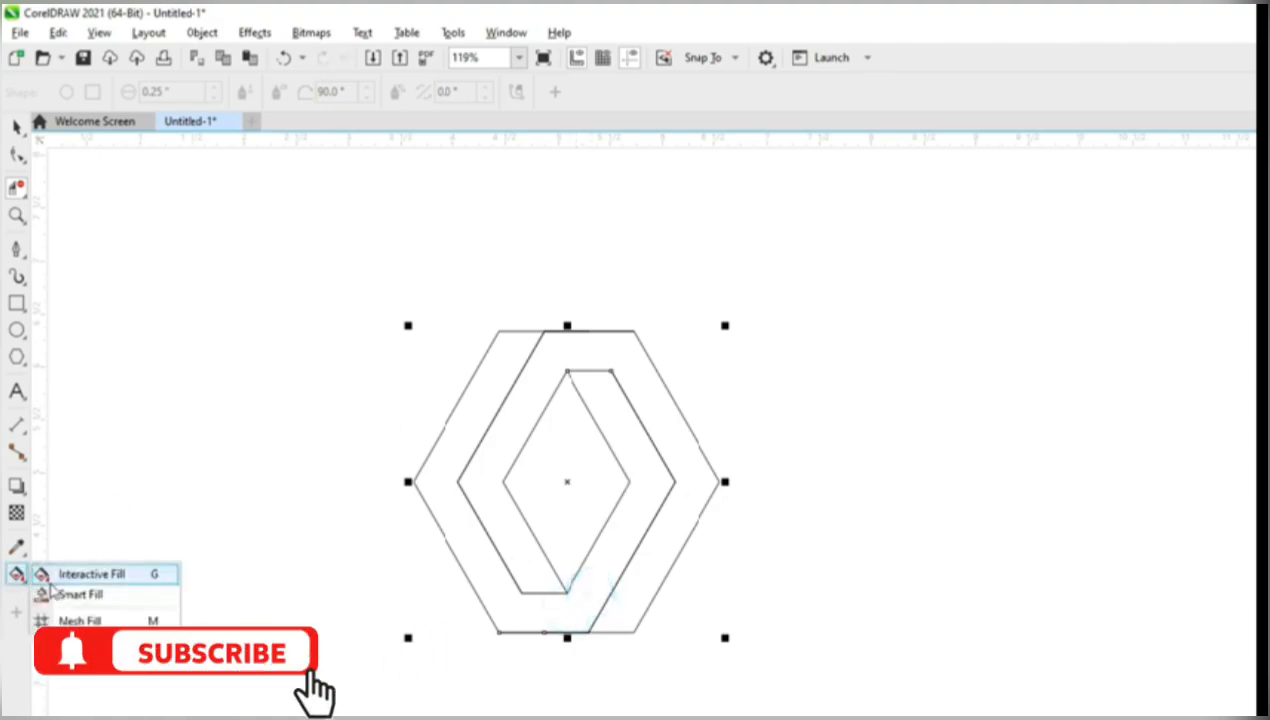
pyautogui.click(75, 594)
pyautogui.click(452, 530)
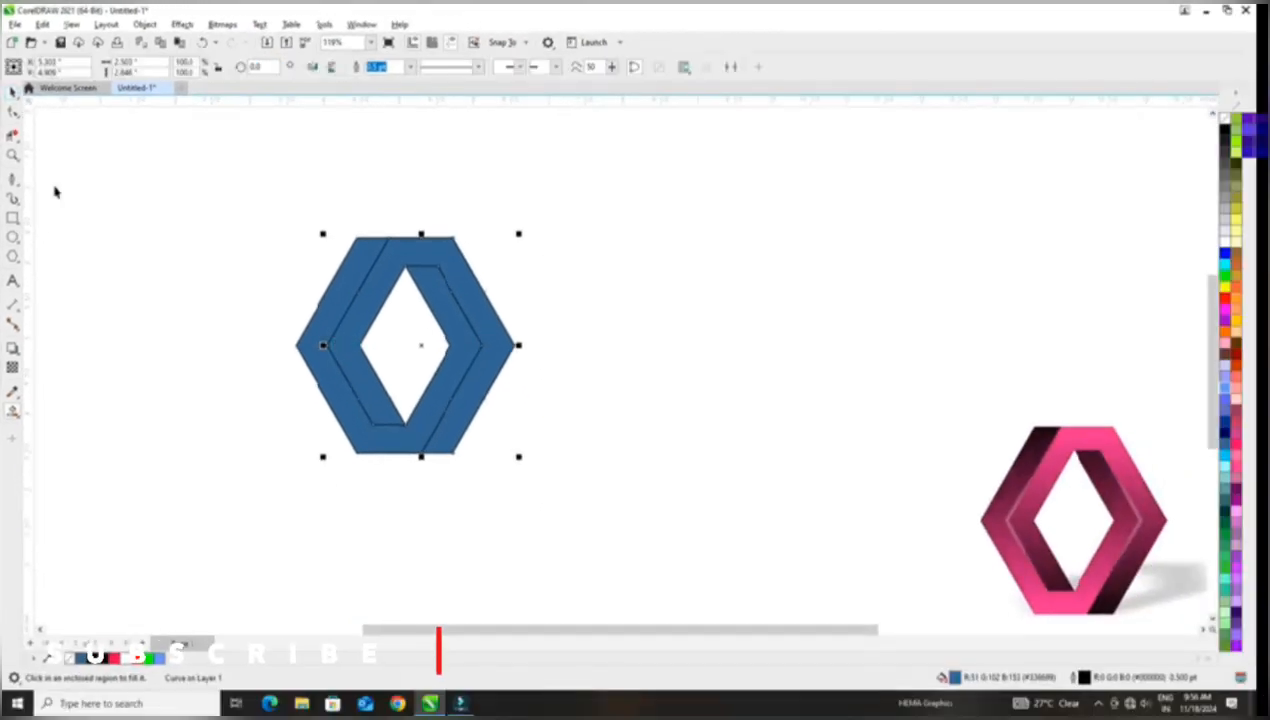
# Move the blue filled bands to the right of the line drawing and delete the original line work
pyautogui.click(146, 344)
pyautogui.click(343, 328)
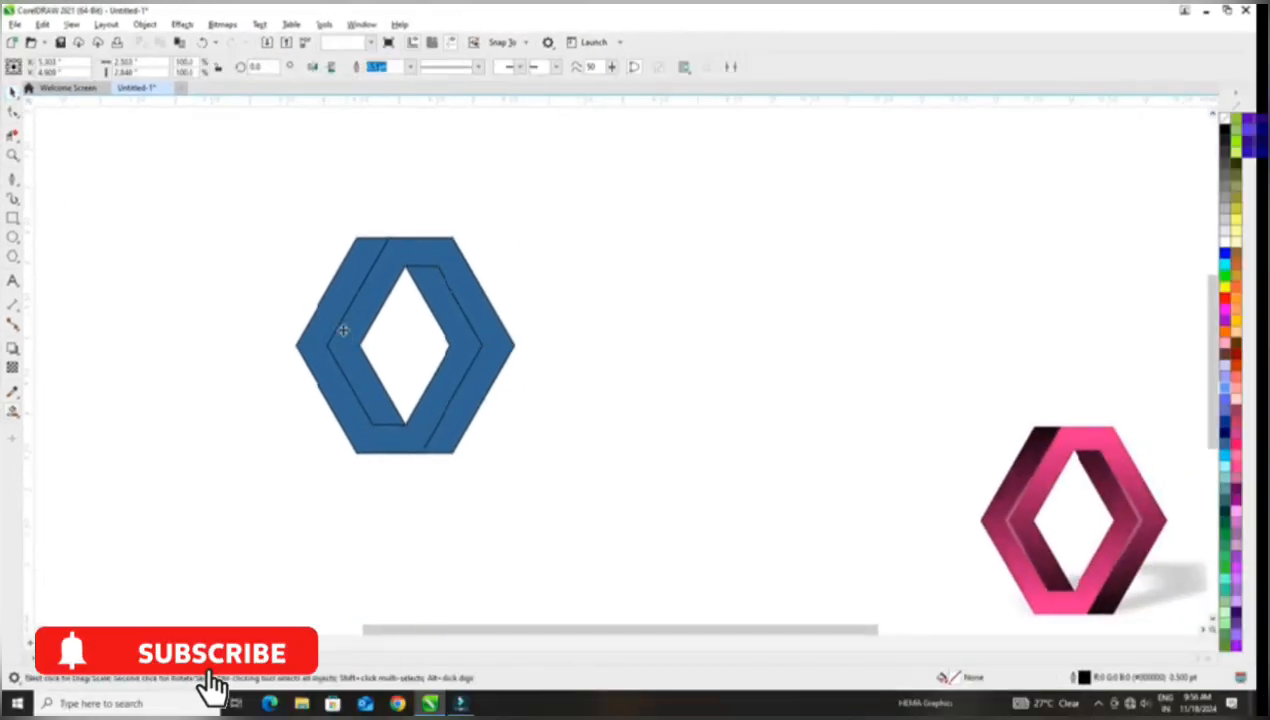
pyautogui.moveTo(404, 345); pyautogui.dragTo(808, 350)
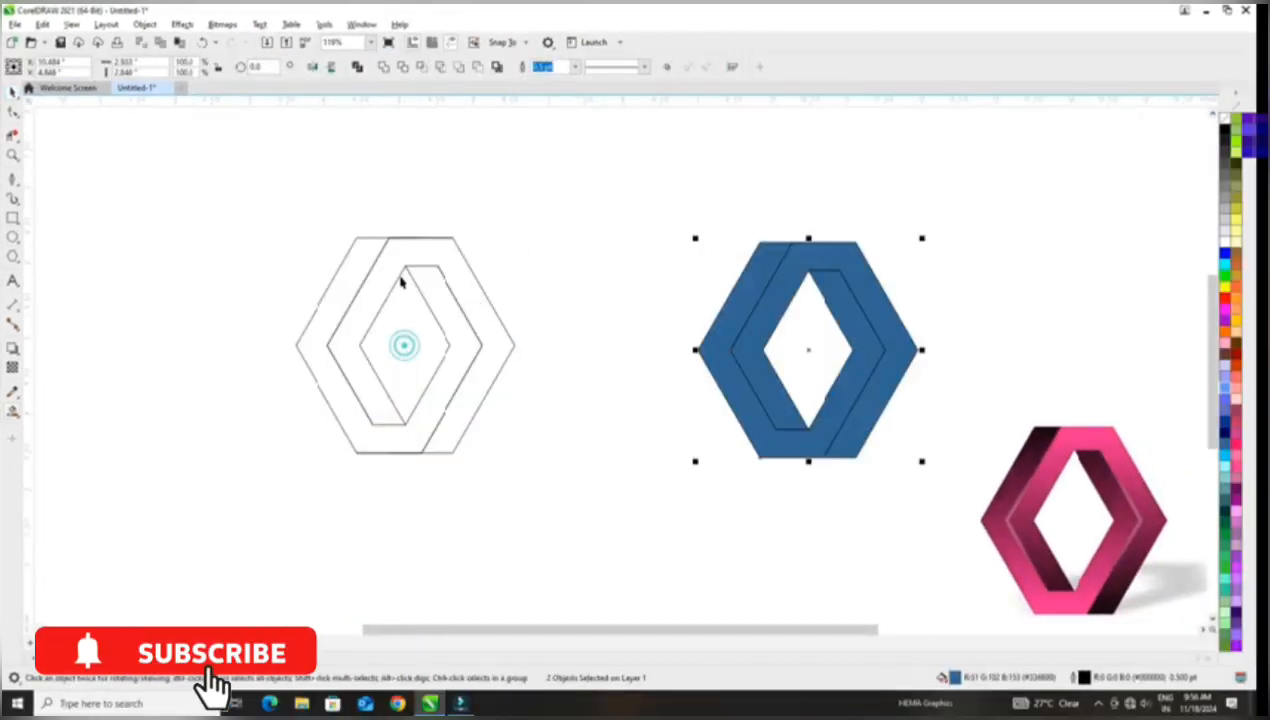
pyautogui.moveTo(228, 206); pyautogui.dragTo(646, 460)
pyautogui.press('Delete')
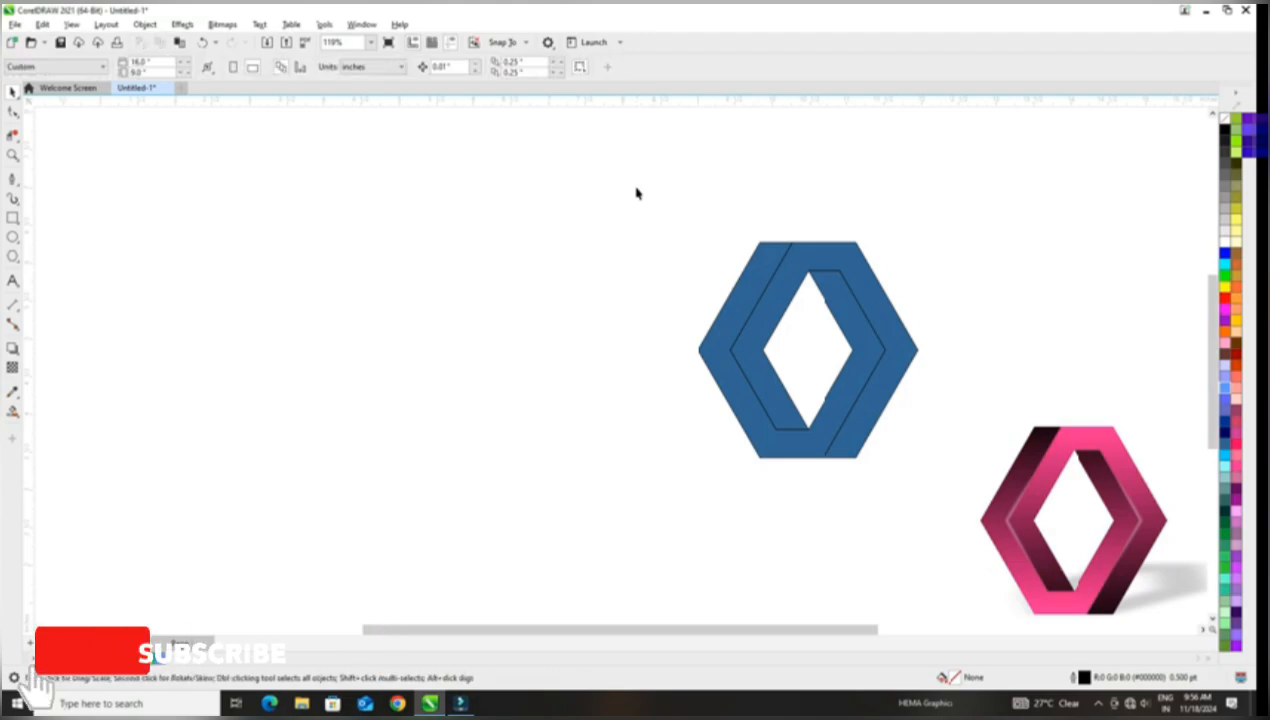
# Move both blue bands back toward the middle of the canvas and enlarge them together to about 5 by 4.86 in
pyautogui.moveTo(636, 190); pyautogui.dragTo(975, 482)
pyautogui.moveTo(848, 378); pyautogui.dragTo(576, 388)
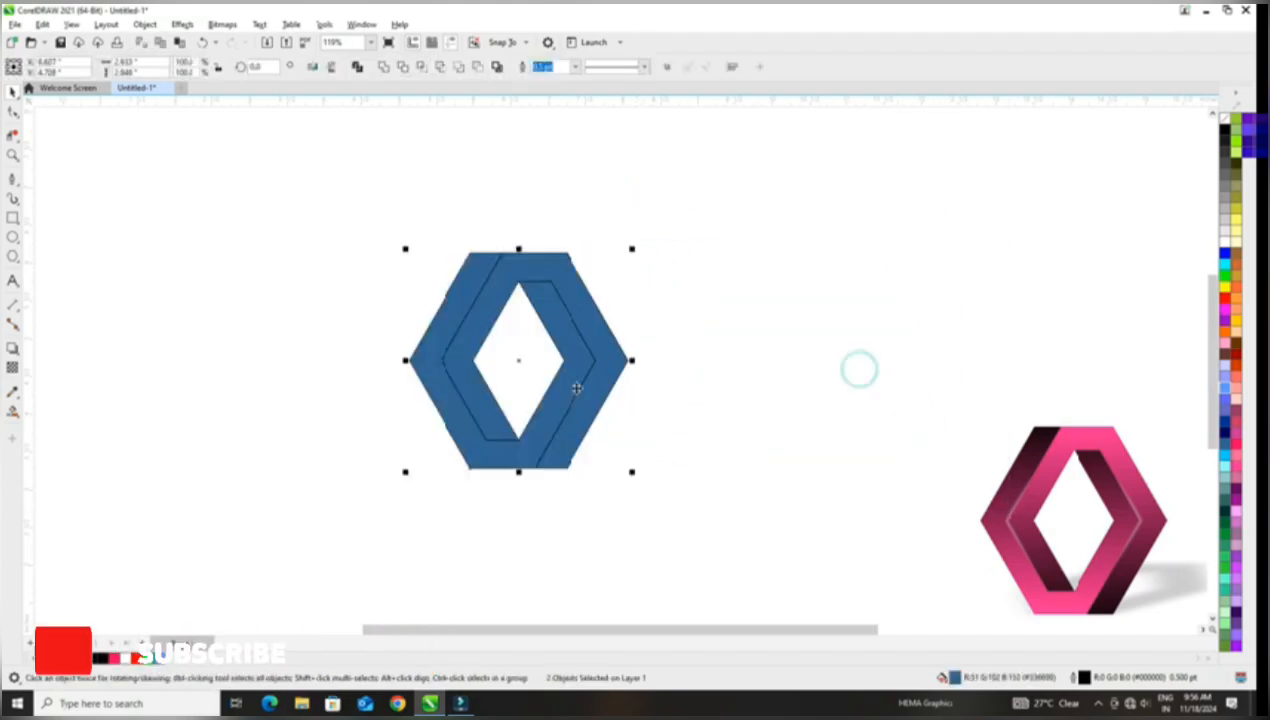
pyautogui.moveTo(640, 483); pyautogui.dragTo(715, 558)
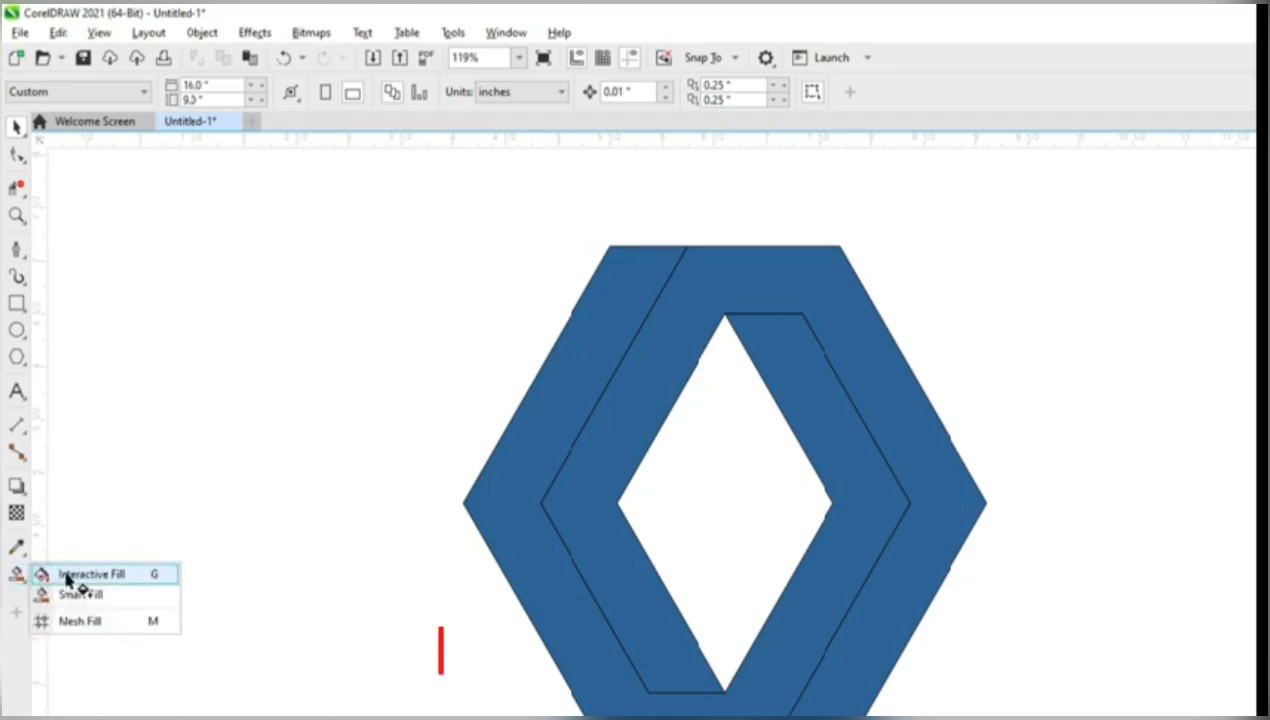
# Apply a vertical fountain fill from pink at the top edge to black just below the bottom edge on the upper-right band
pyautogui.click(72, 578)
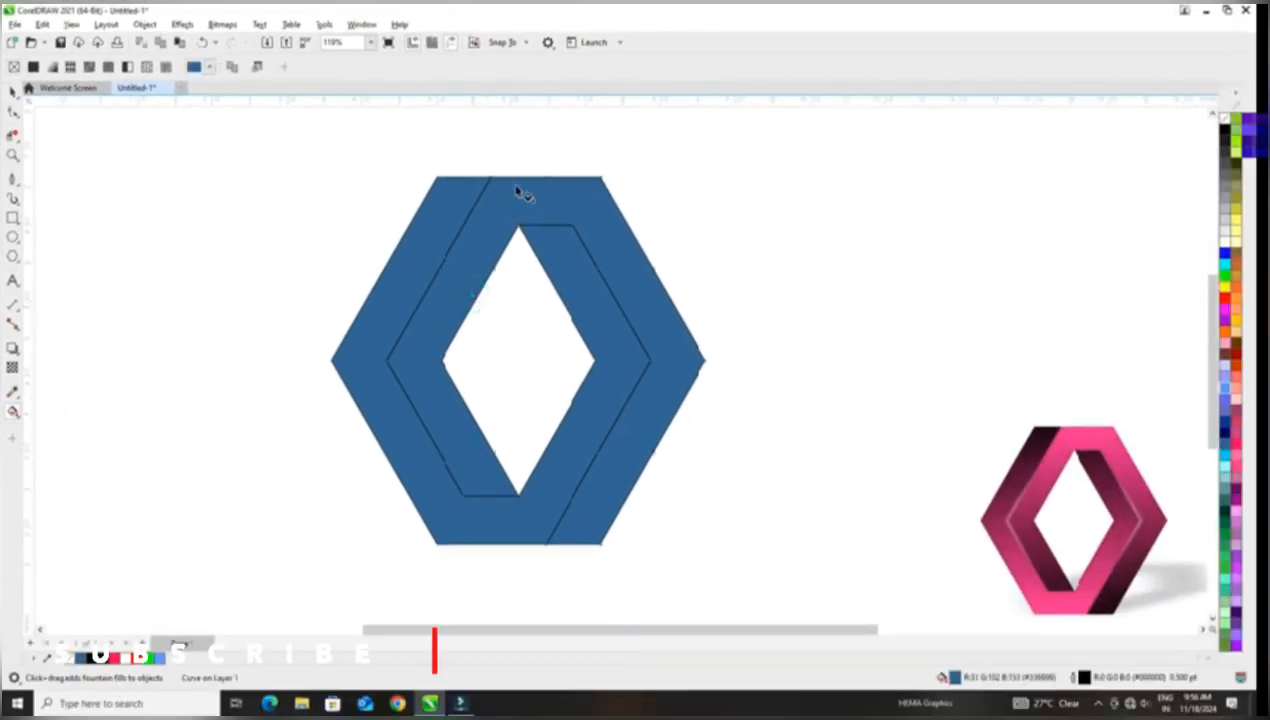
pyautogui.moveTo(518, 180); pyautogui.dragTo(518, 535)
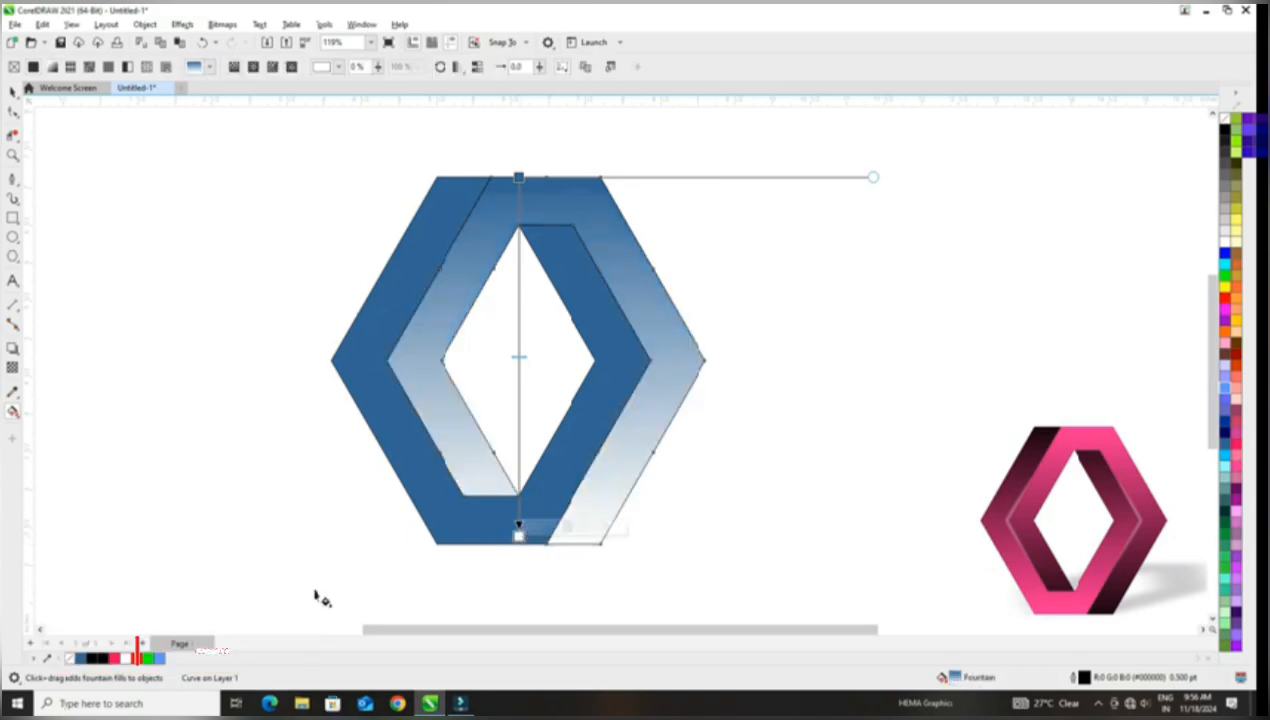
pyautogui.click(104, 661)
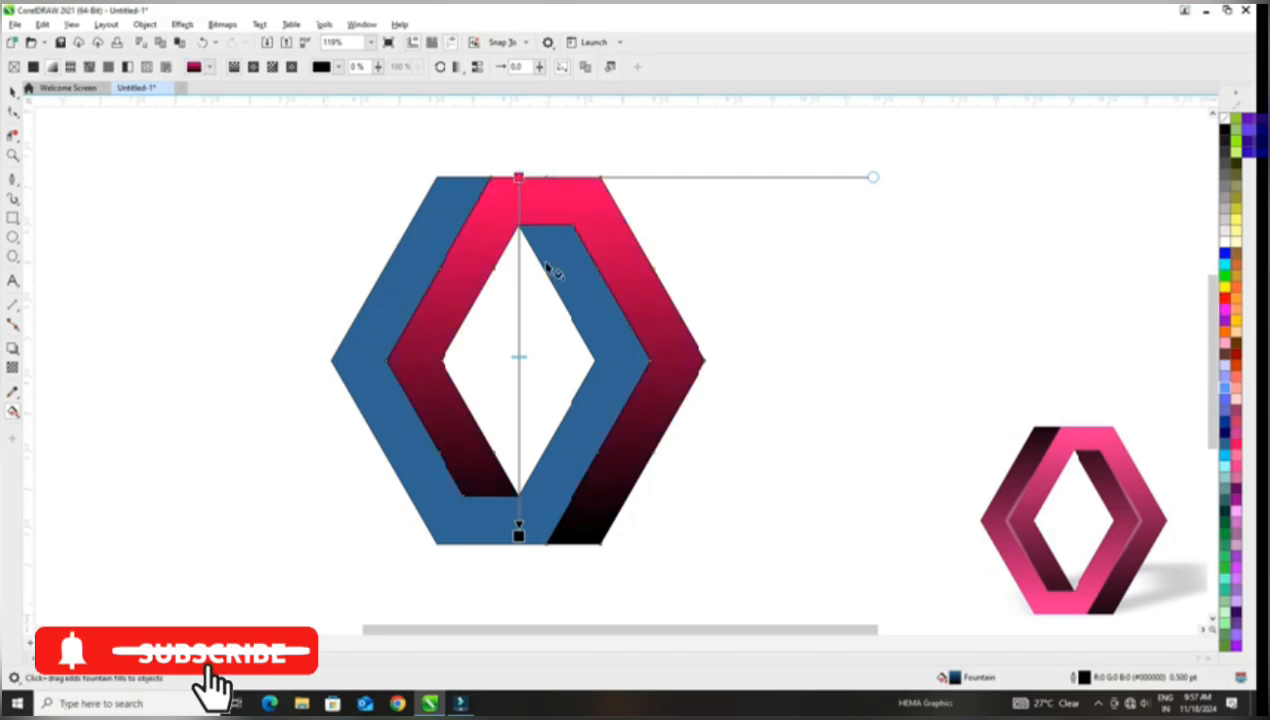
pyautogui.moveTo(518, 535); pyautogui.dragTo(520, 569)
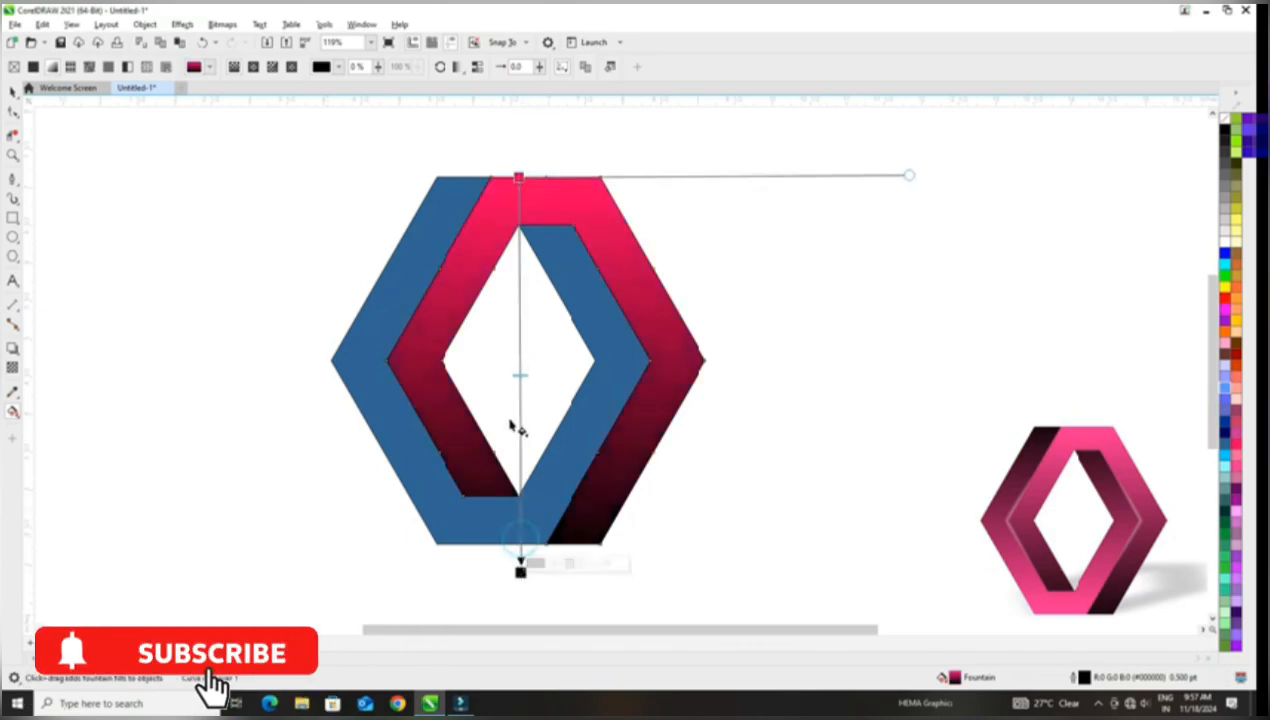
# Give the remaining blue band the reverse fountain fill, from pink at its bottom edge to black above the logo's top
pyautogui.click(384, 339)
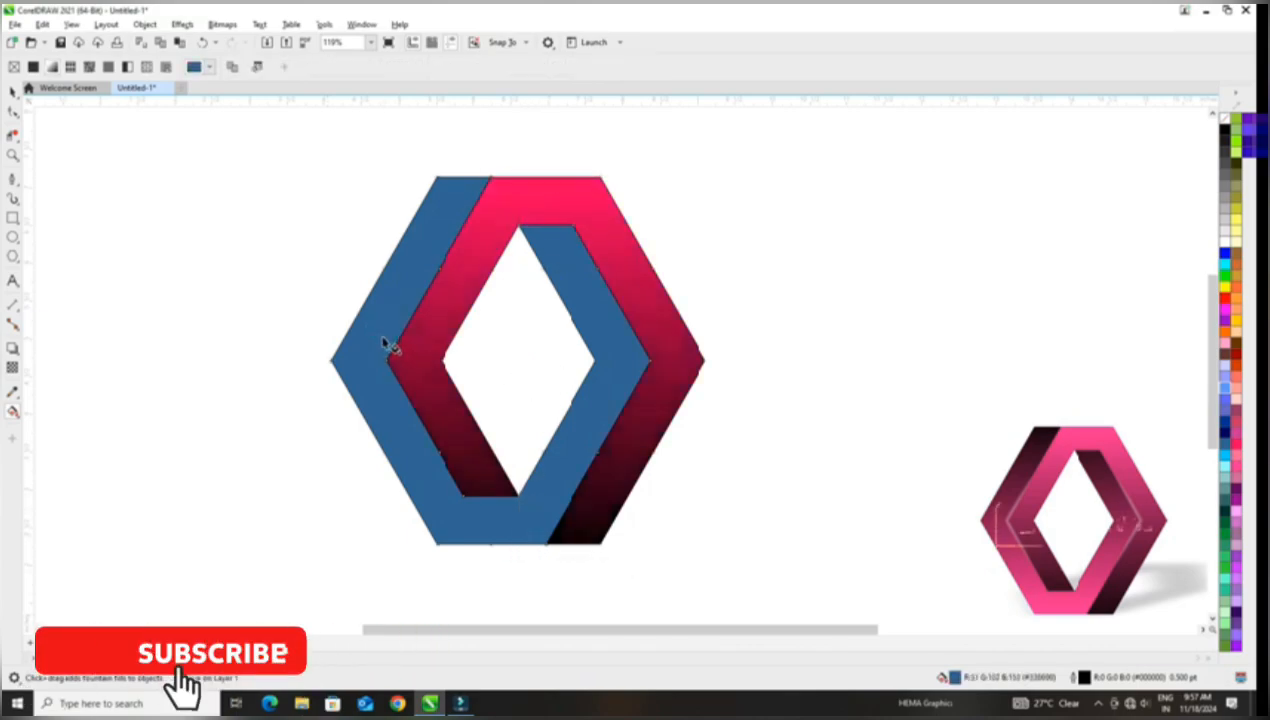
pyautogui.moveTo(454, 553); pyautogui.dragTo(497, 122)
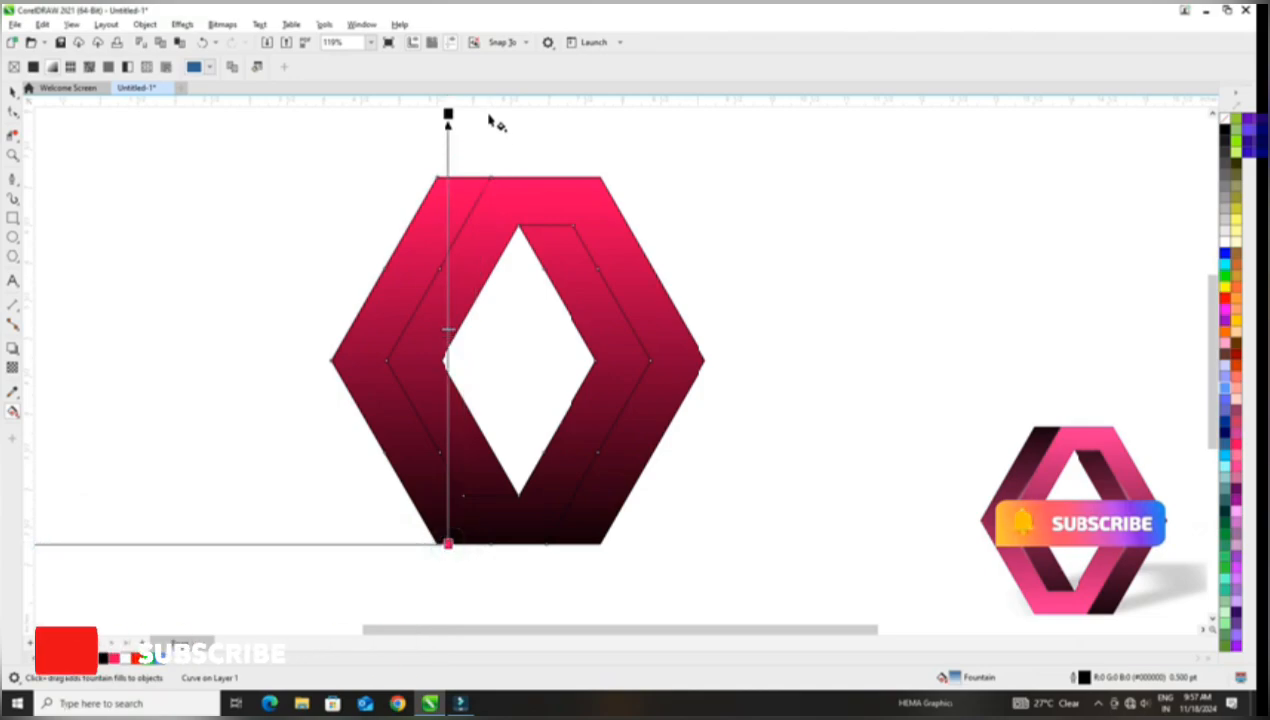
pyautogui.press('space')
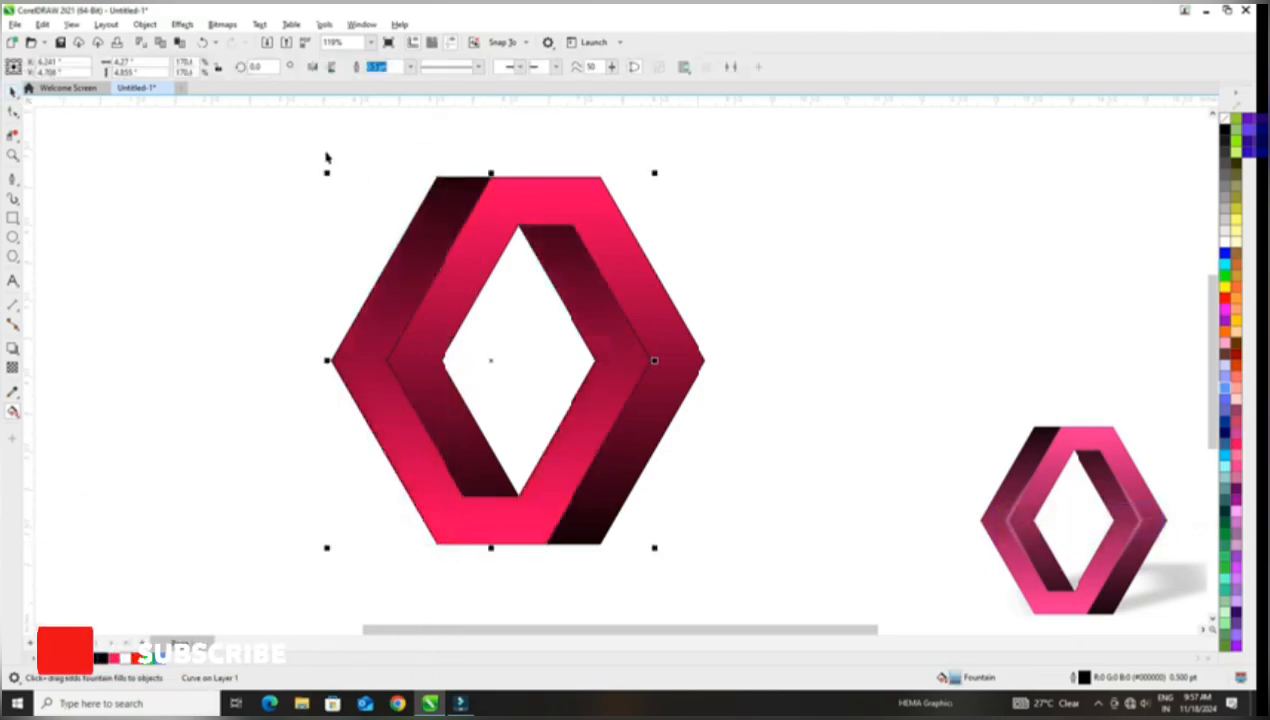
# Remove the outlines from both gradient-filled bands of the logo
pyautogui.moveTo(292, 130); pyautogui.dragTo(791, 575)
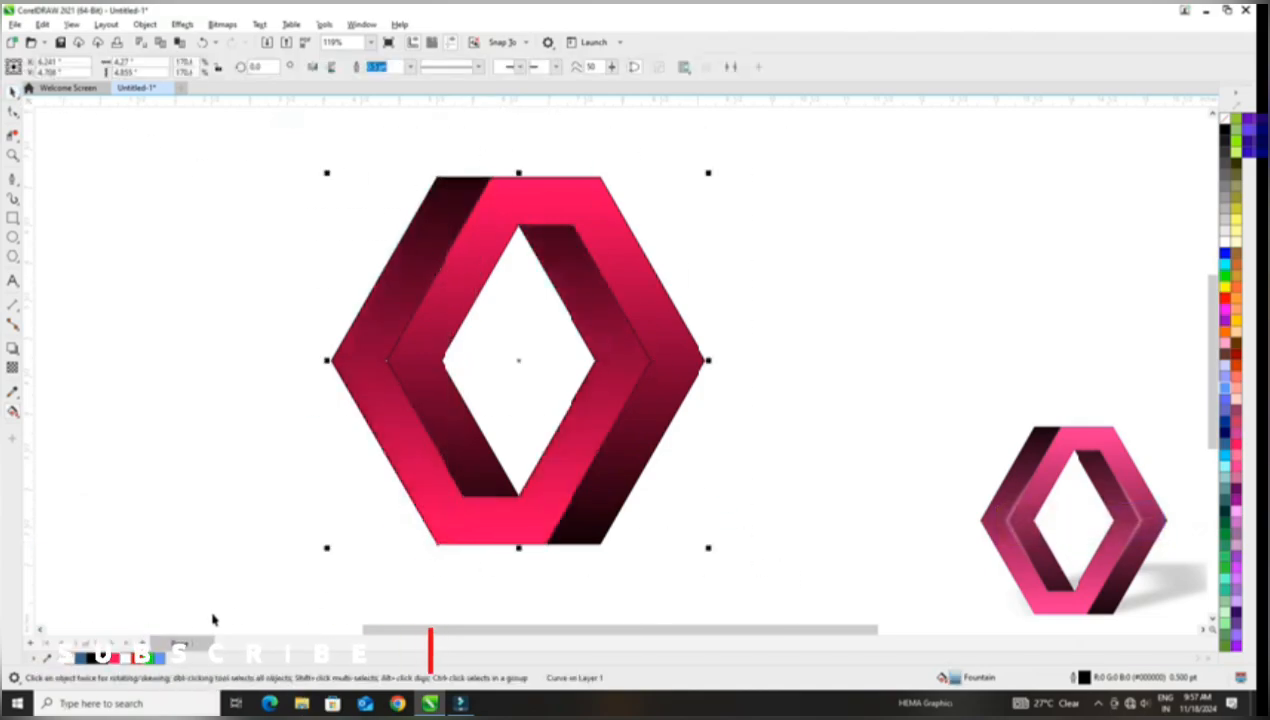
pyautogui.rightClick(74, 658)
pyautogui.click(128, 478)
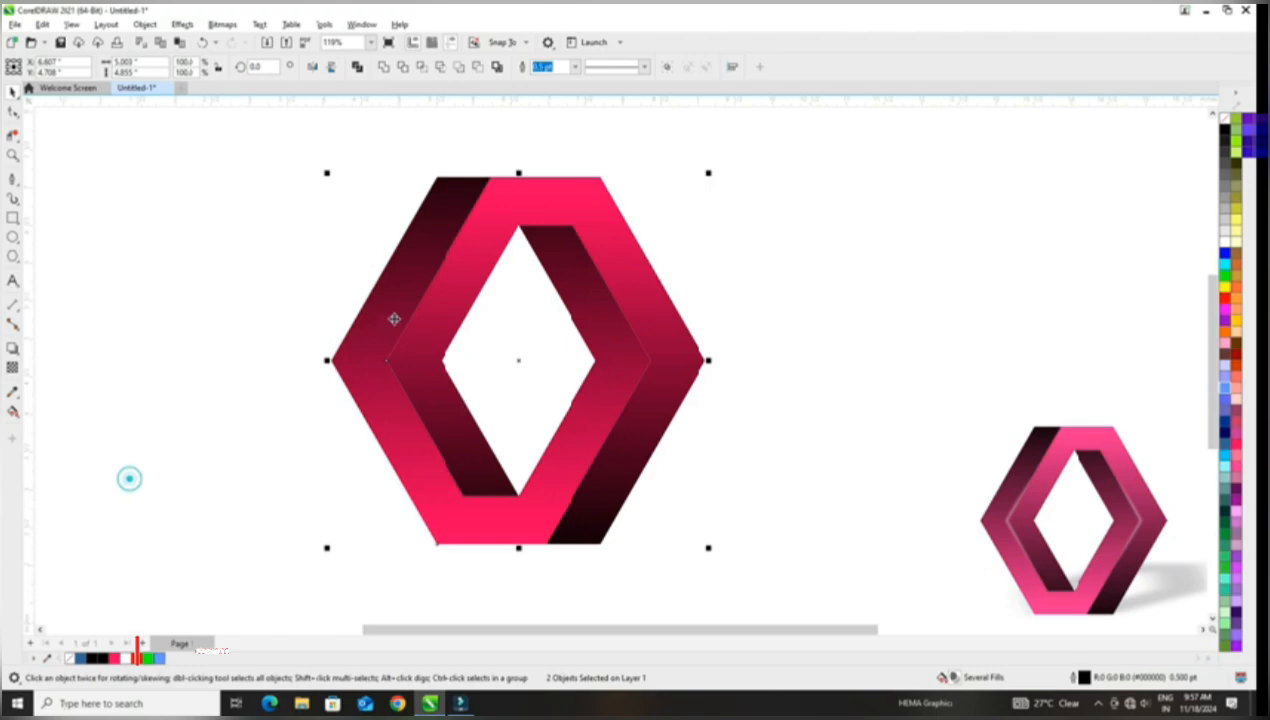
pyautogui.click(321, 238)
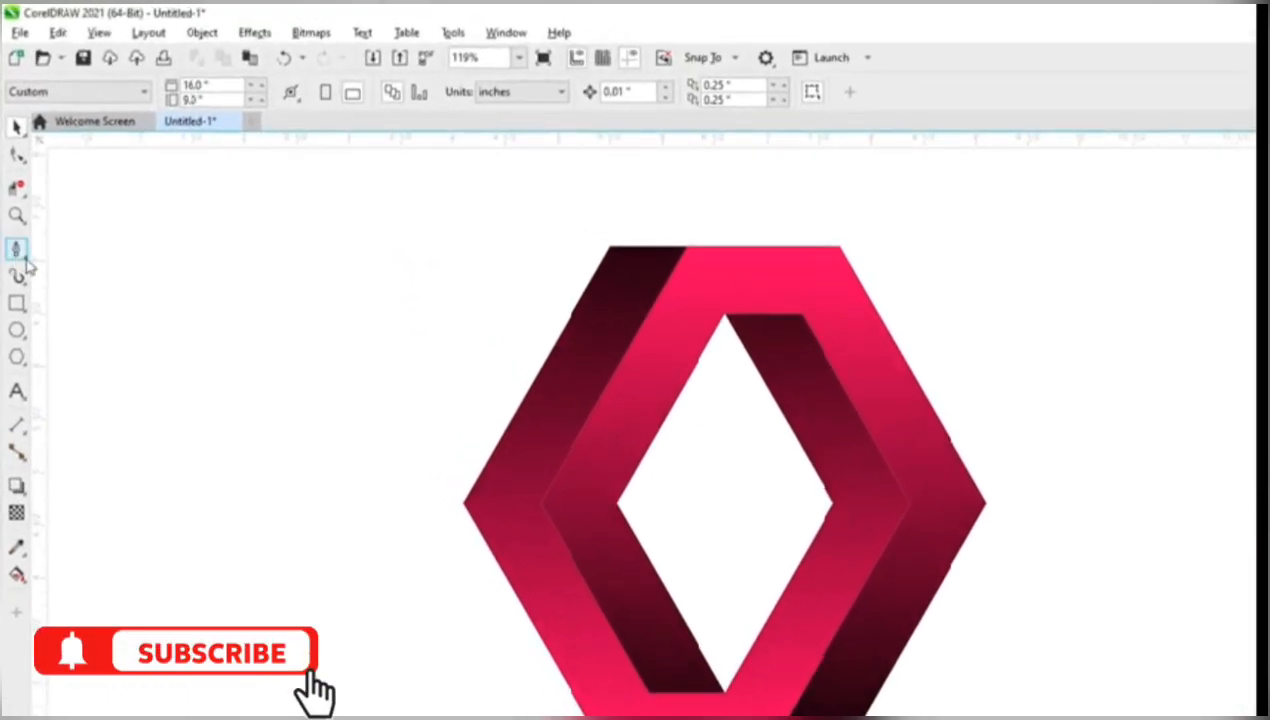
# Draw an open three-node V-shaped line about 0.62 by 1.97 in beside the logo's left side with the Pen tool
pyautogui.click(22, 254)
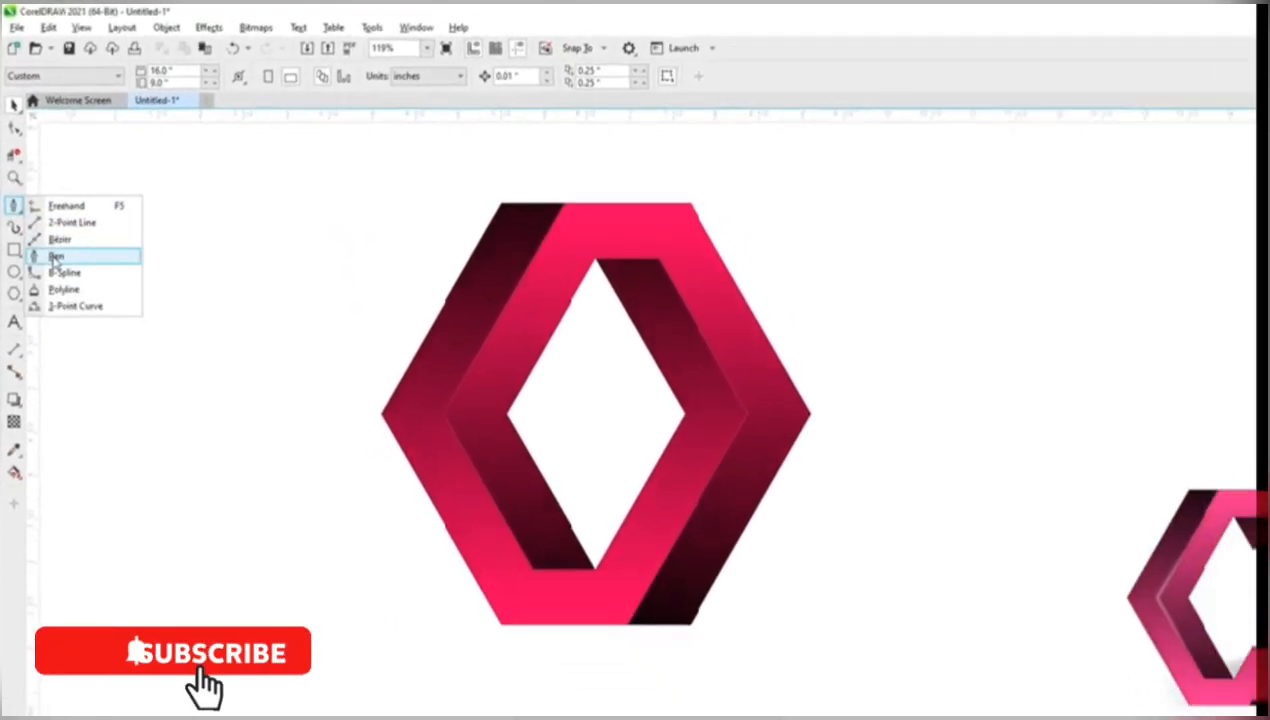
pyautogui.click(71, 306)
pyautogui.click(264, 194)
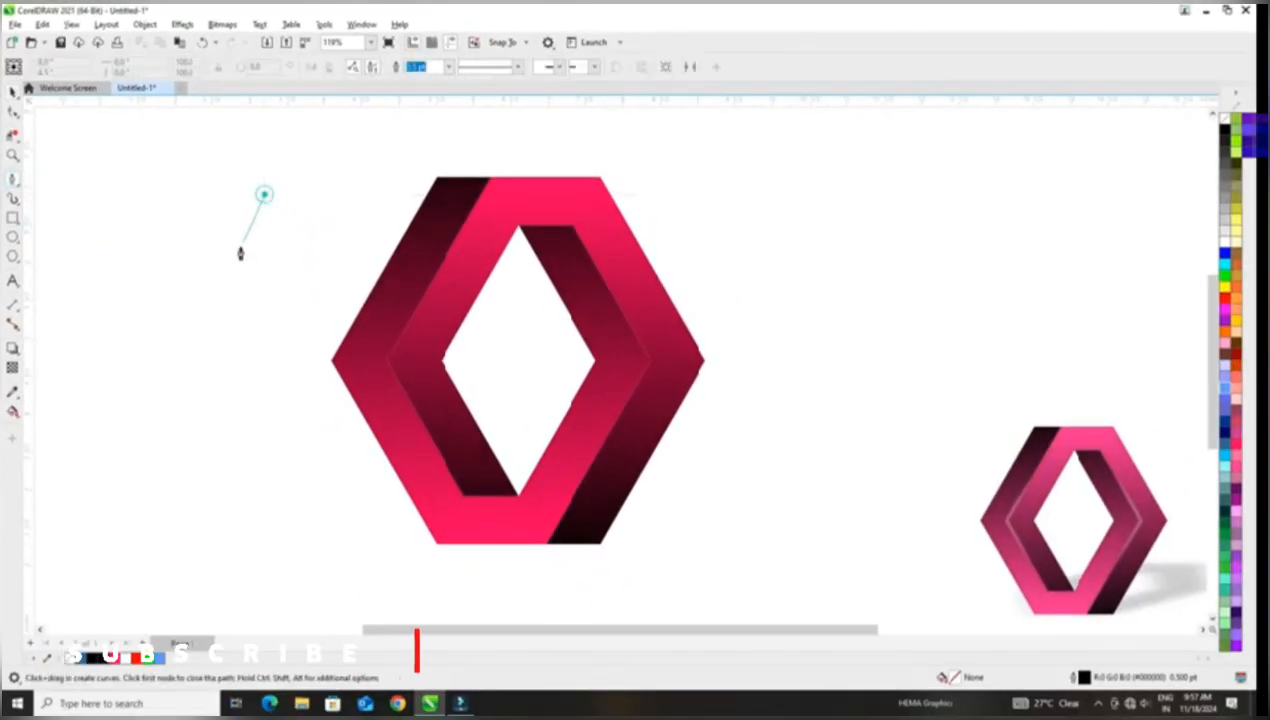
pyautogui.click(232, 278)
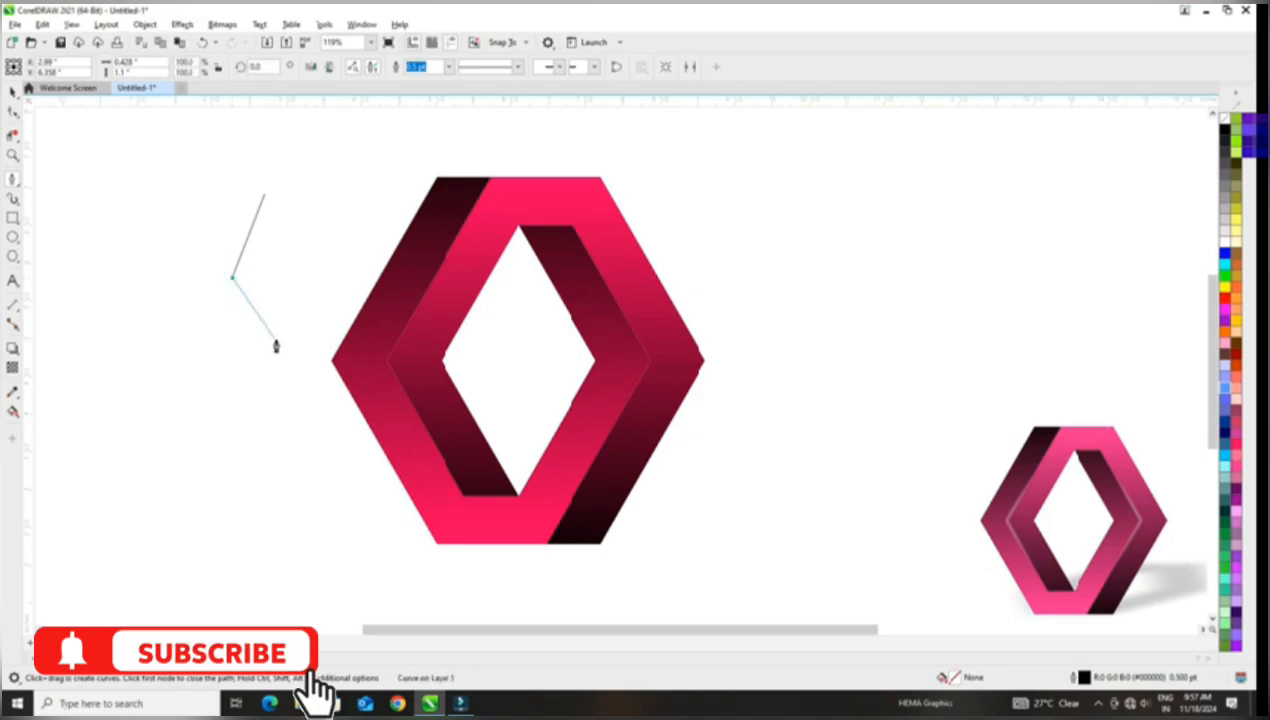
pyautogui.click(279, 345)
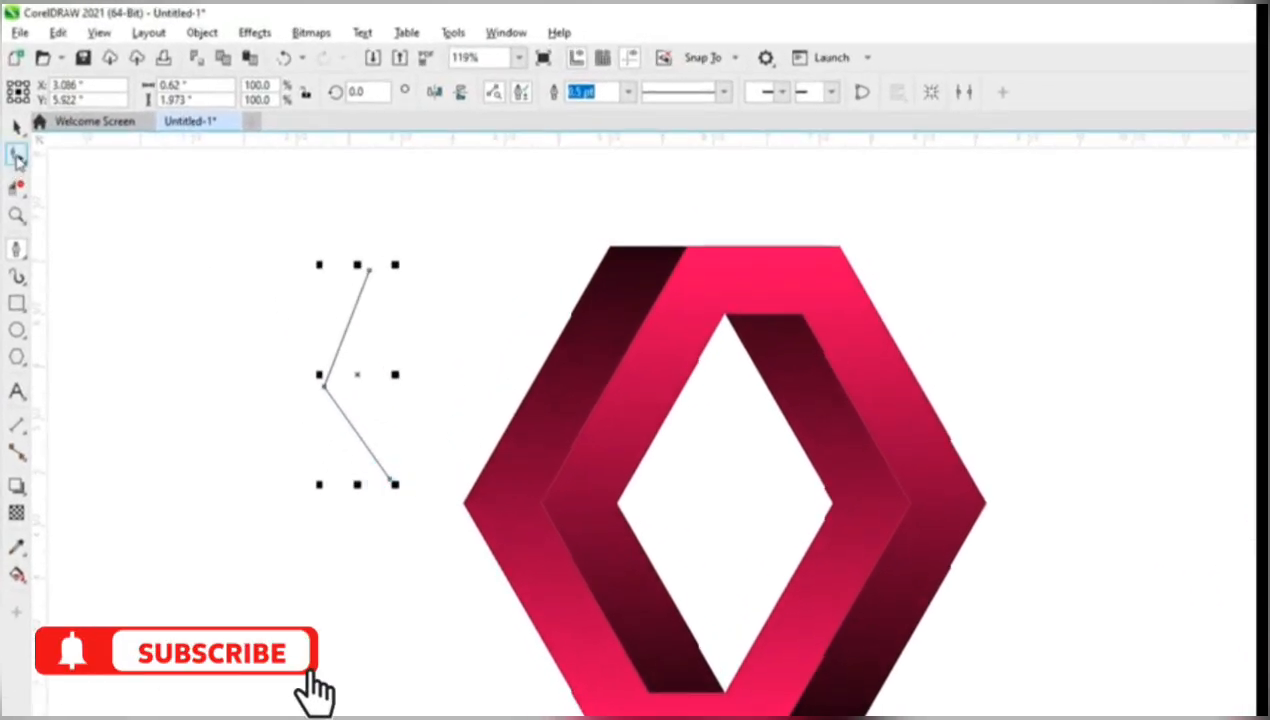
# Move the V-shaped line's three nodes onto the left inner seam between the bands, with the middle node on the seam's corner
pyautogui.click(24, 166)
pyautogui.click(85, 156)
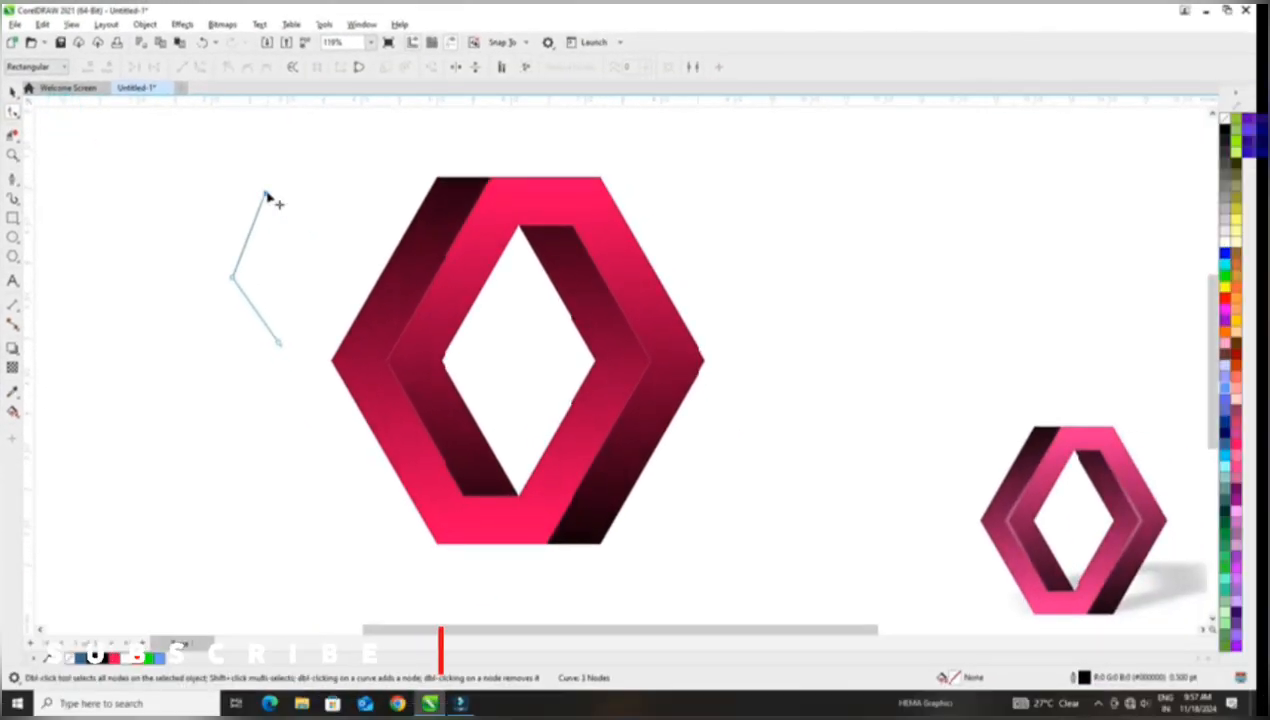
pyautogui.moveTo(266, 194); pyautogui.dragTo(441, 270)
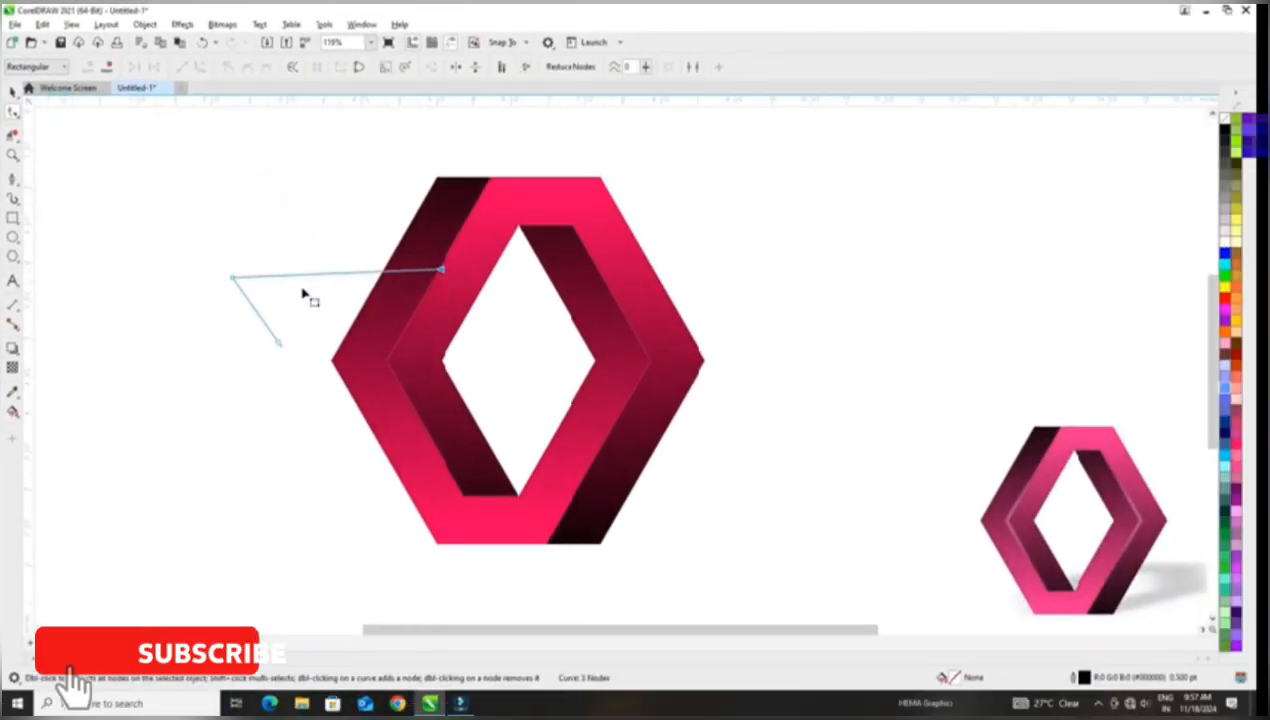
pyautogui.moveTo(234, 280); pyautogui.dragTo(386, 360)
pyautogui.moveTo(280, 344); pyautogui.dragTo(446, 456)
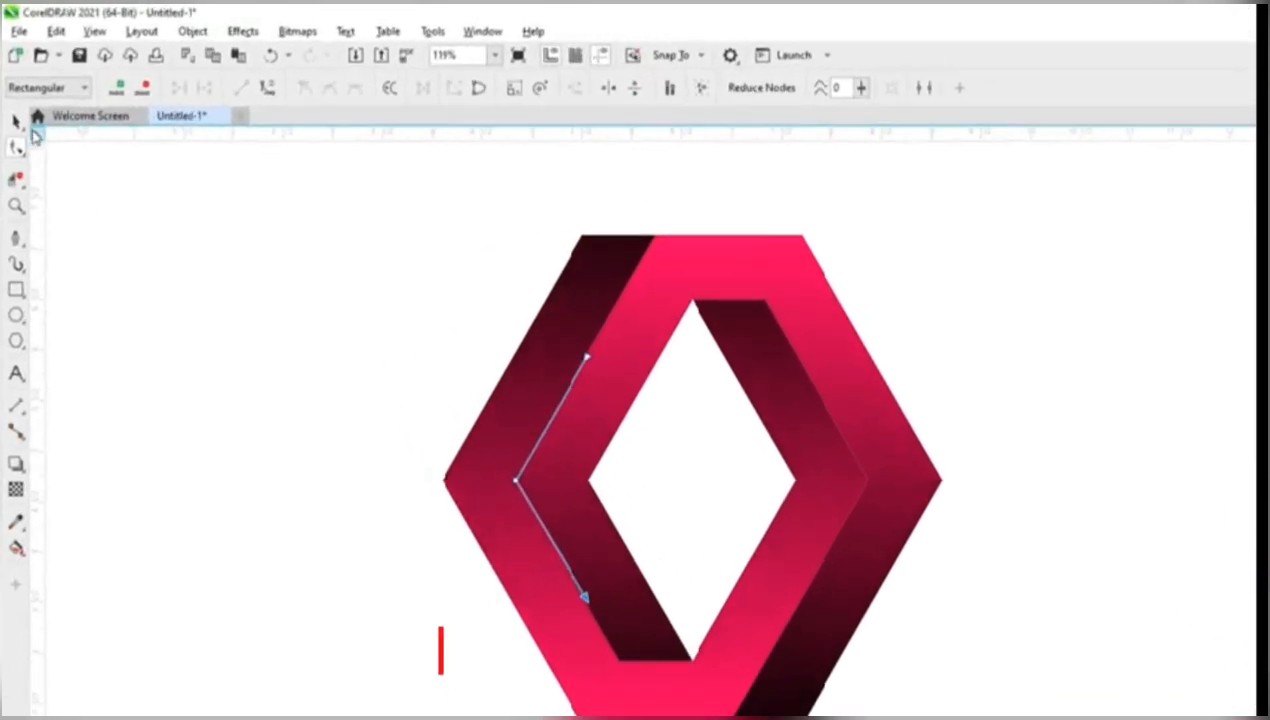
# Apply a tapered Artistic Media preset stroke 0.04 in wide to the V-shaped seam line
pyautogui.click(13, 91)
pyautogui.click(26, 289)
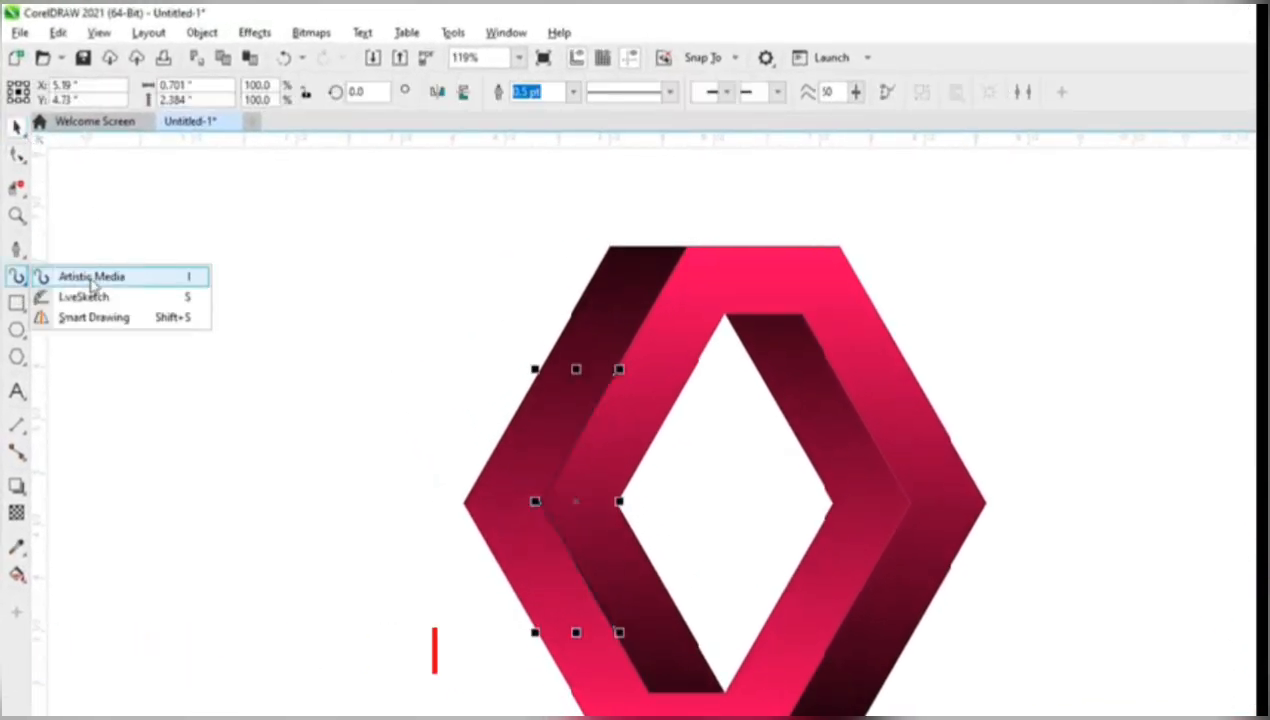
pyautogui.click(103, 285)
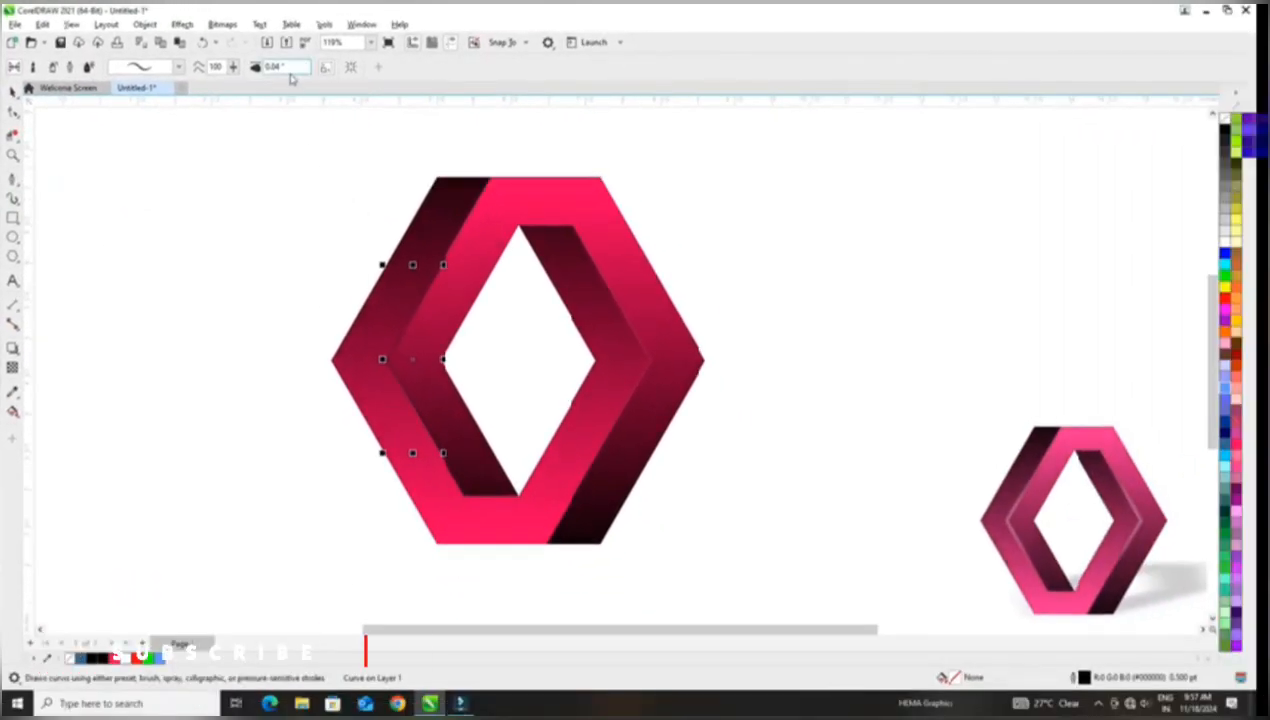
pyautogui.click(306, 63)
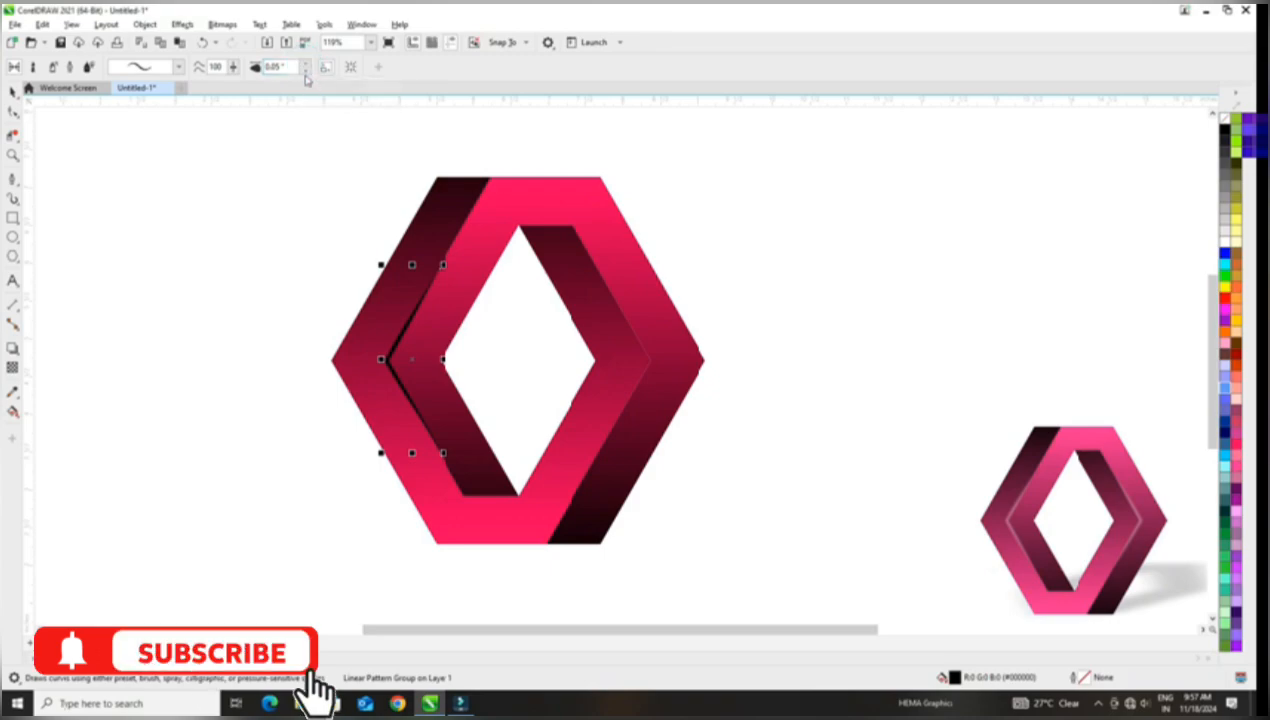
pyautogui.click(179, 67)
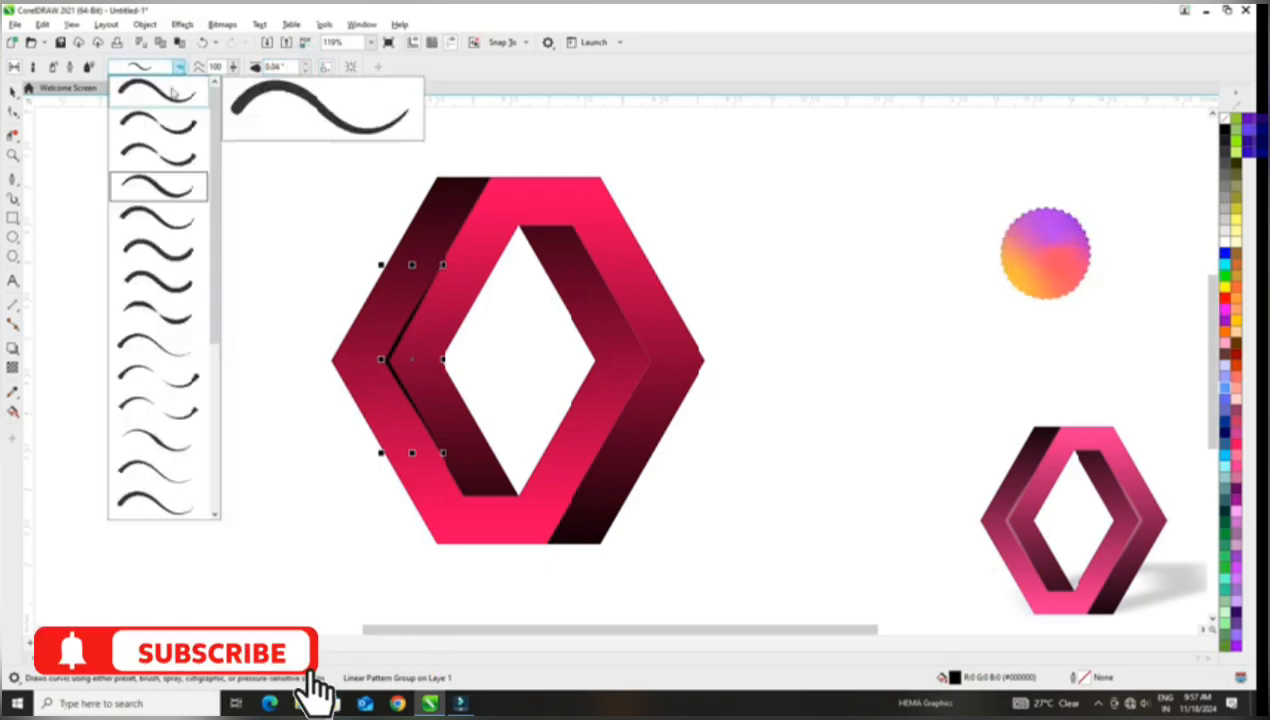
pyautogui.click(155, 195)
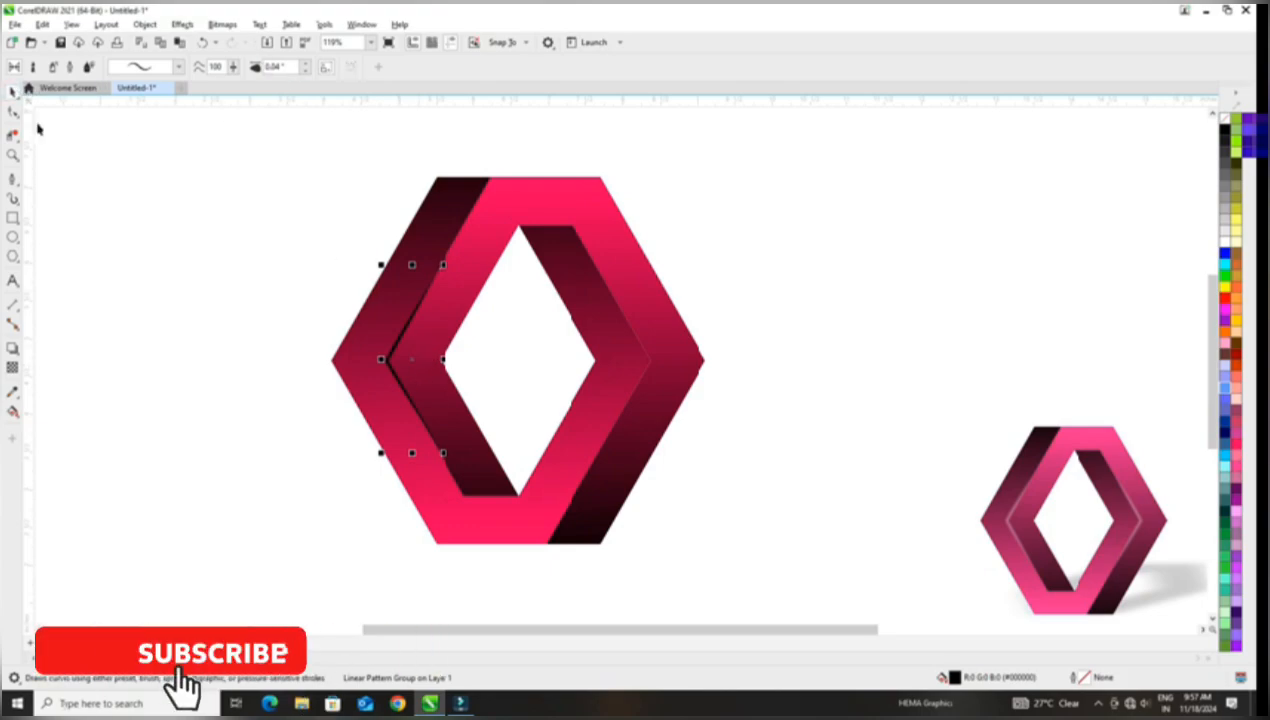
# Move the tapered seam stroke off the logo into the empty space beside it and break its linear pattern group apart
pyautogui.moveTo(400, 350); pyautogui.dragTo(268, 345)
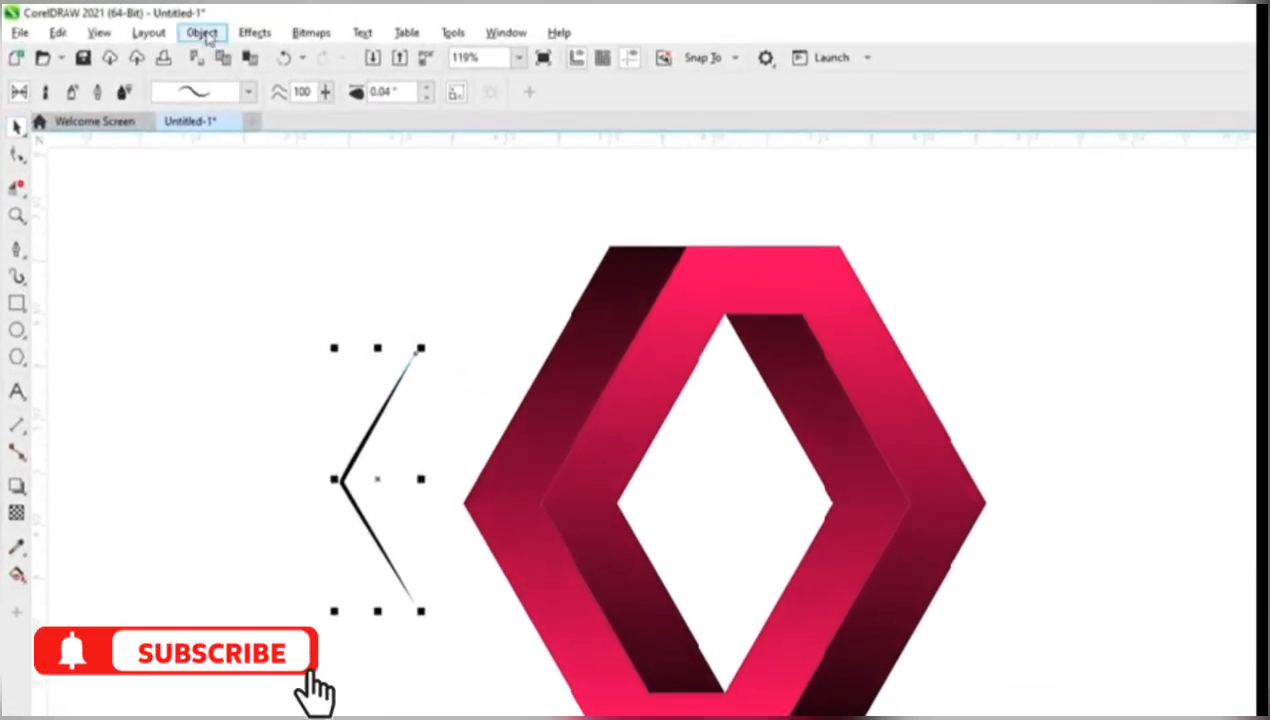
pyautogui.click(203, 33)
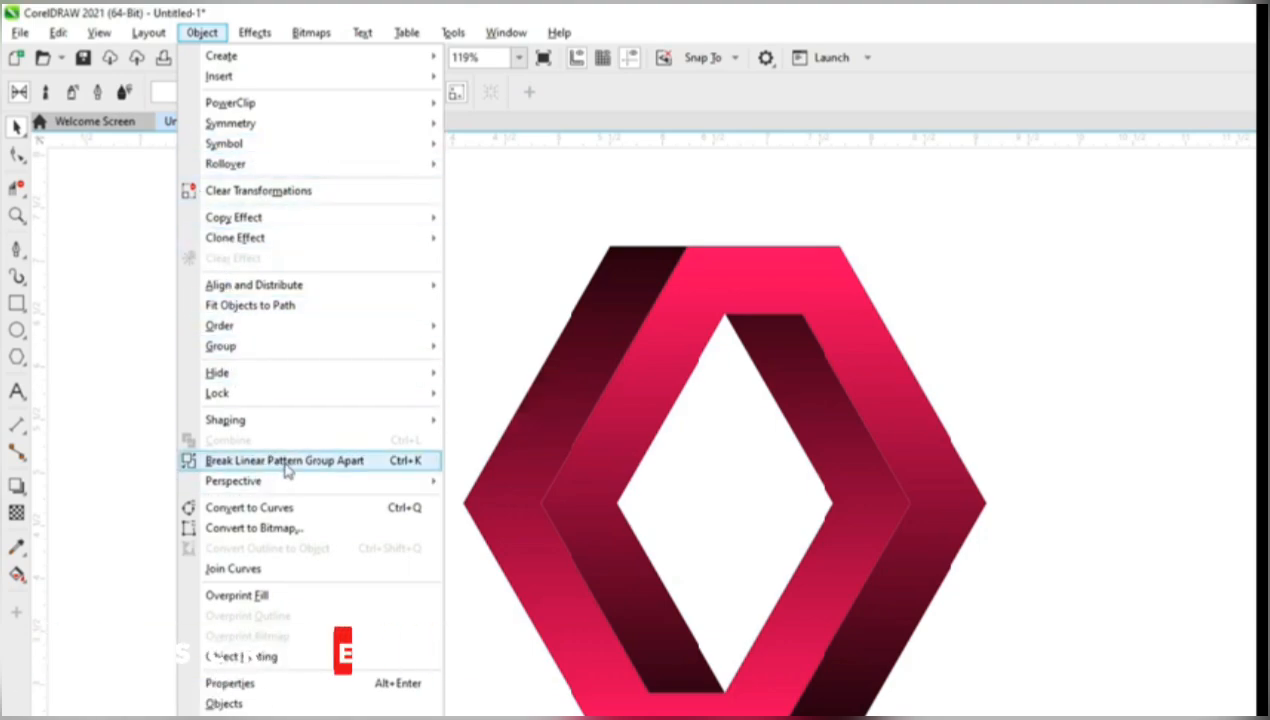
pyautogui.click(398, 462)
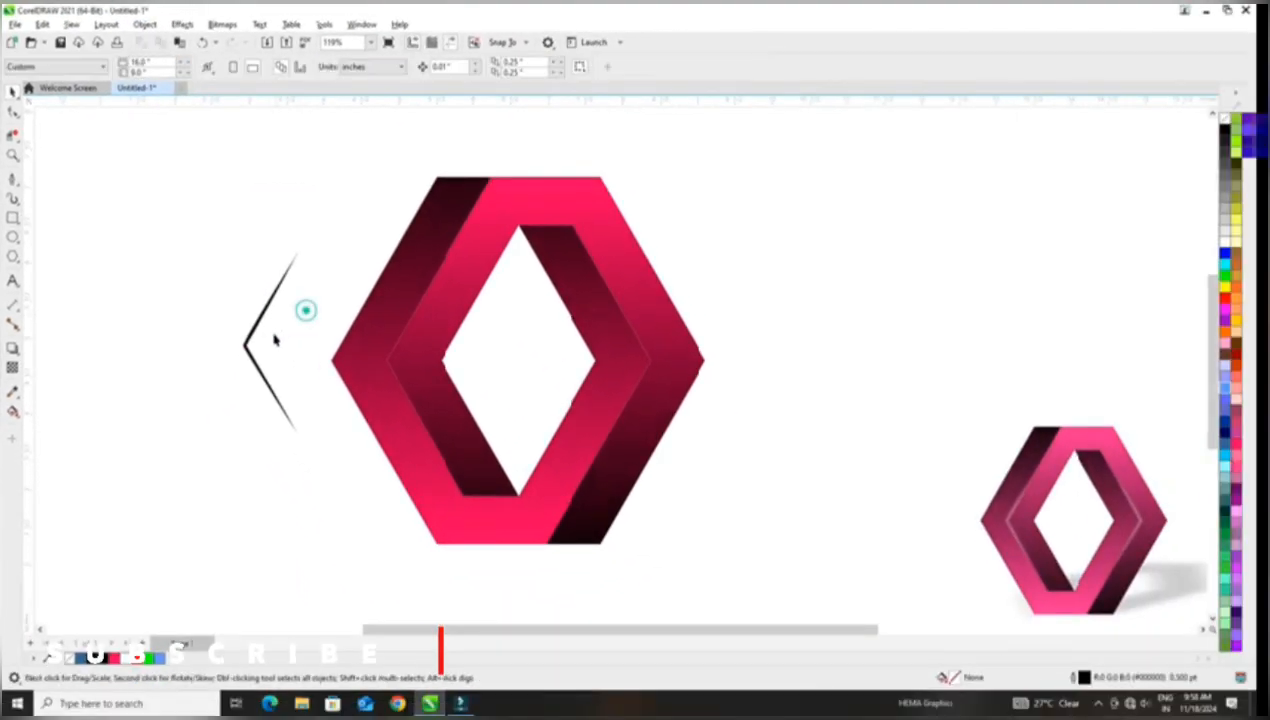
# Separate the tapered shape from its original V-shaped line, delete that line, and place the shape on the logo's left inner seam
pyautogui.moveTo(253, 342); pyautogui.dragTo(268, 323)
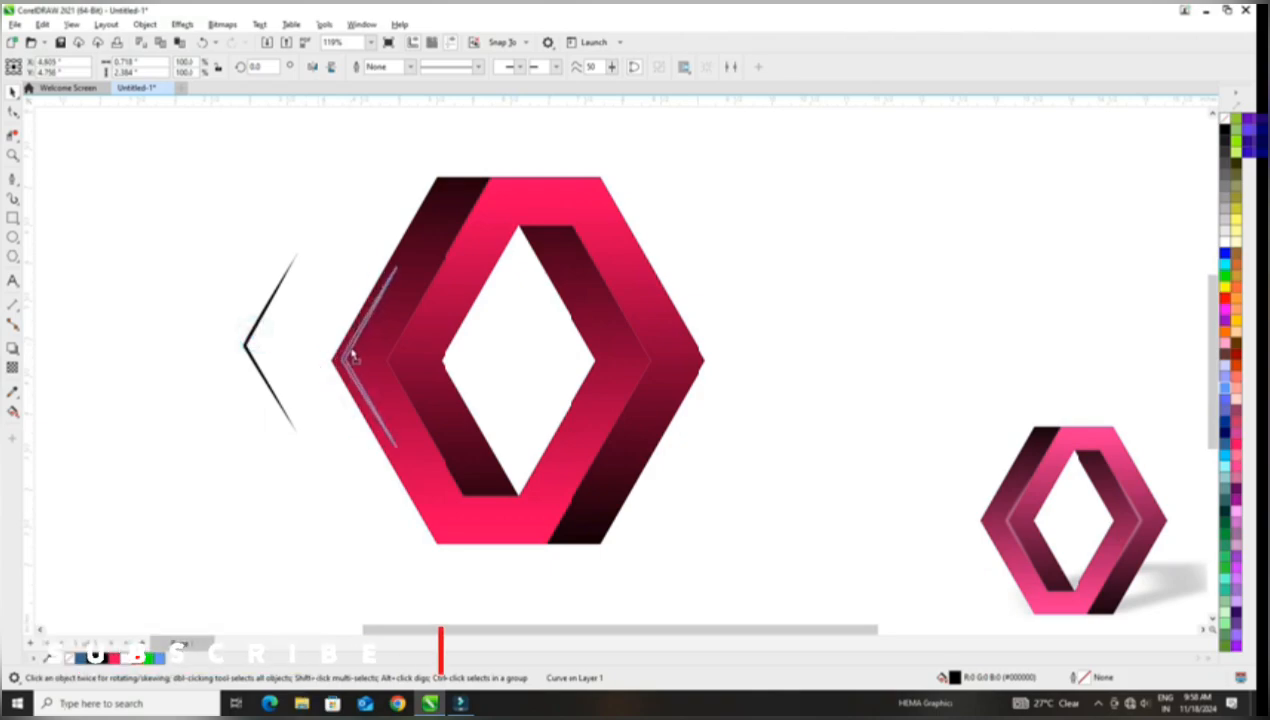
pyautogui.moveTo(190, 234); pyautogui.dragTo(346, 500)
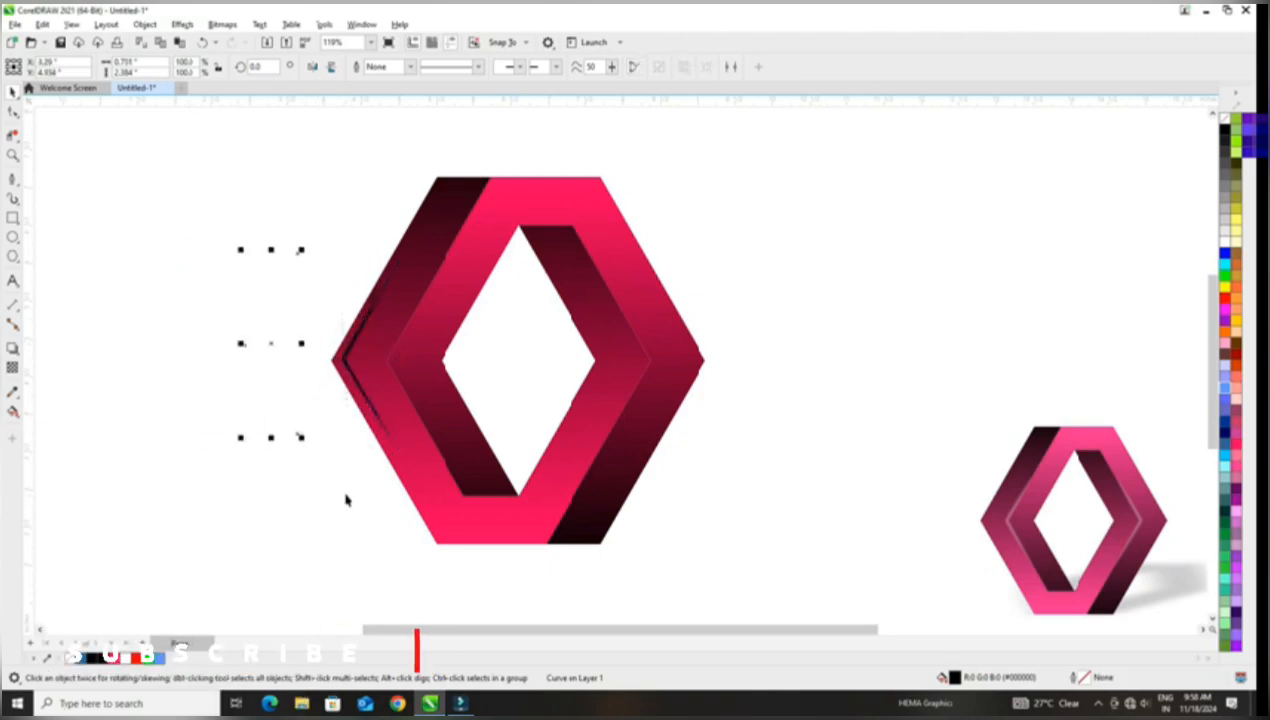
pyautogui.click(323, 472)
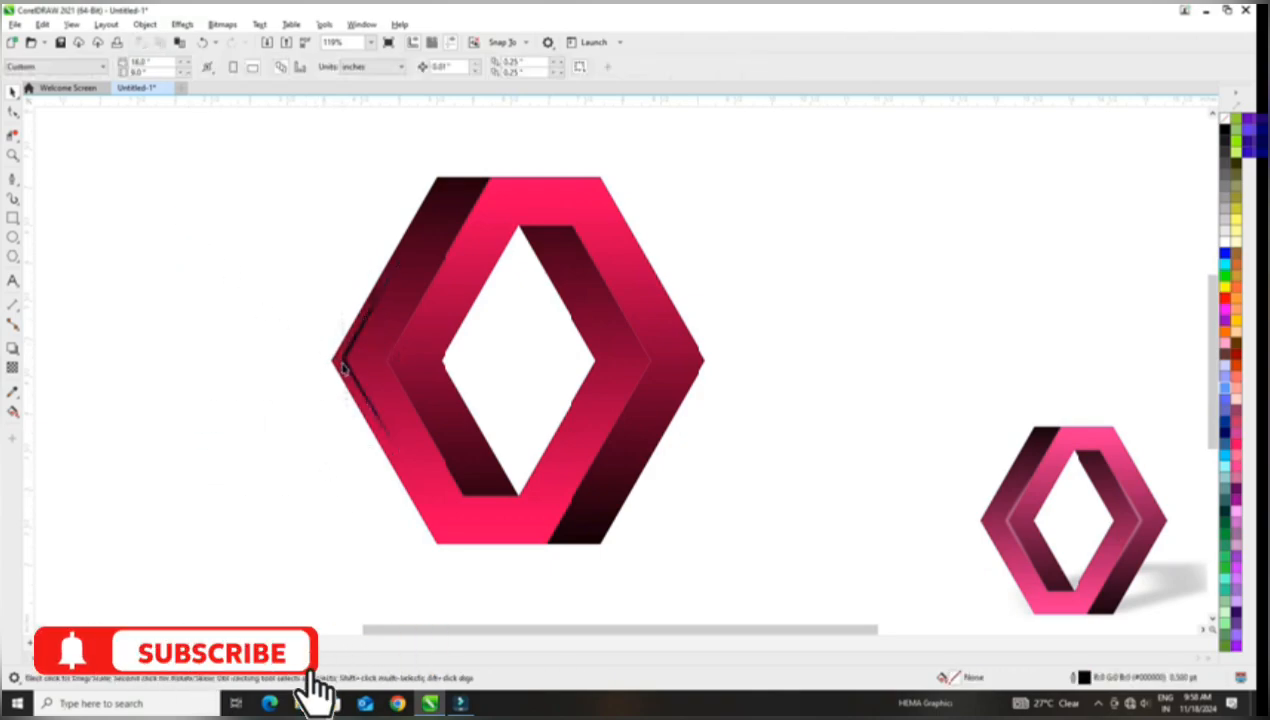
pyautogui.click(343, 362)
pyautogui.moveTo(343, 358); pyautogui.dragTo(390, 364)
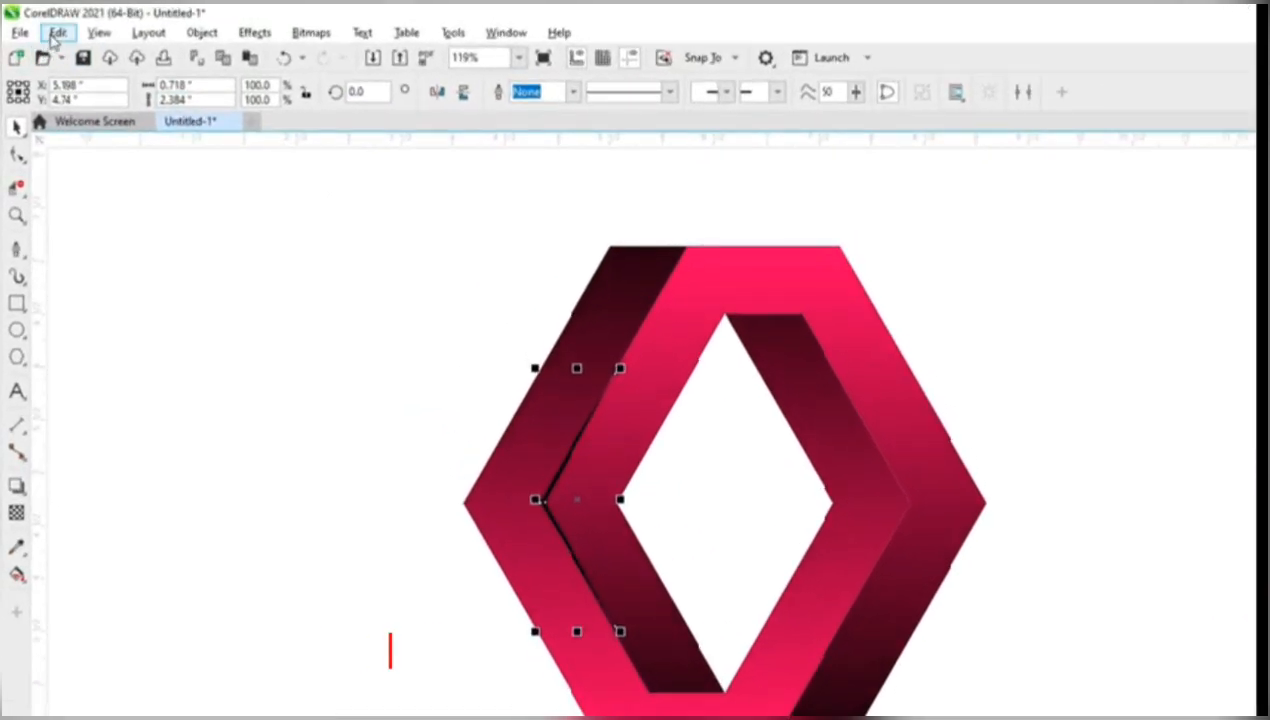
# Paste a copy of the tapered shape, rotate it 180 degrees and move it onto the logo's right inner seam
pyautogui.click(51, 28)
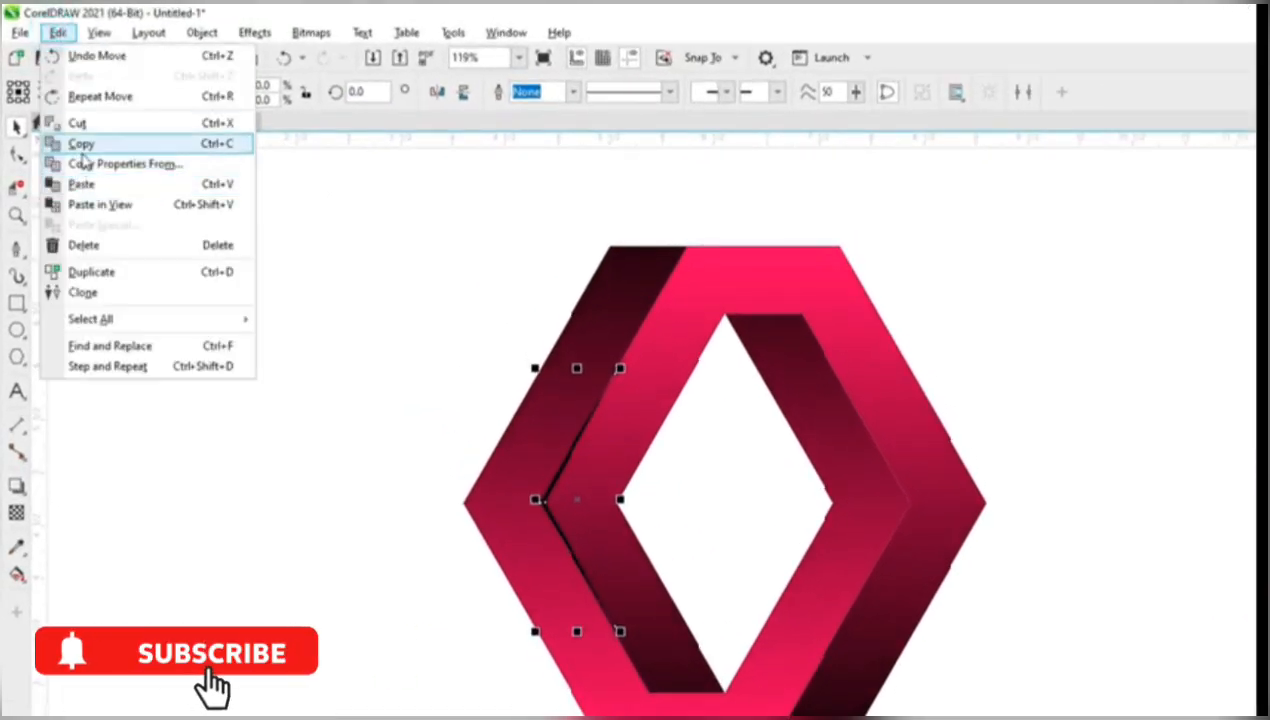
pyautogui.click(82, 145)
pyautogui.click(58, 32)
pyautogui.click(81, 184)
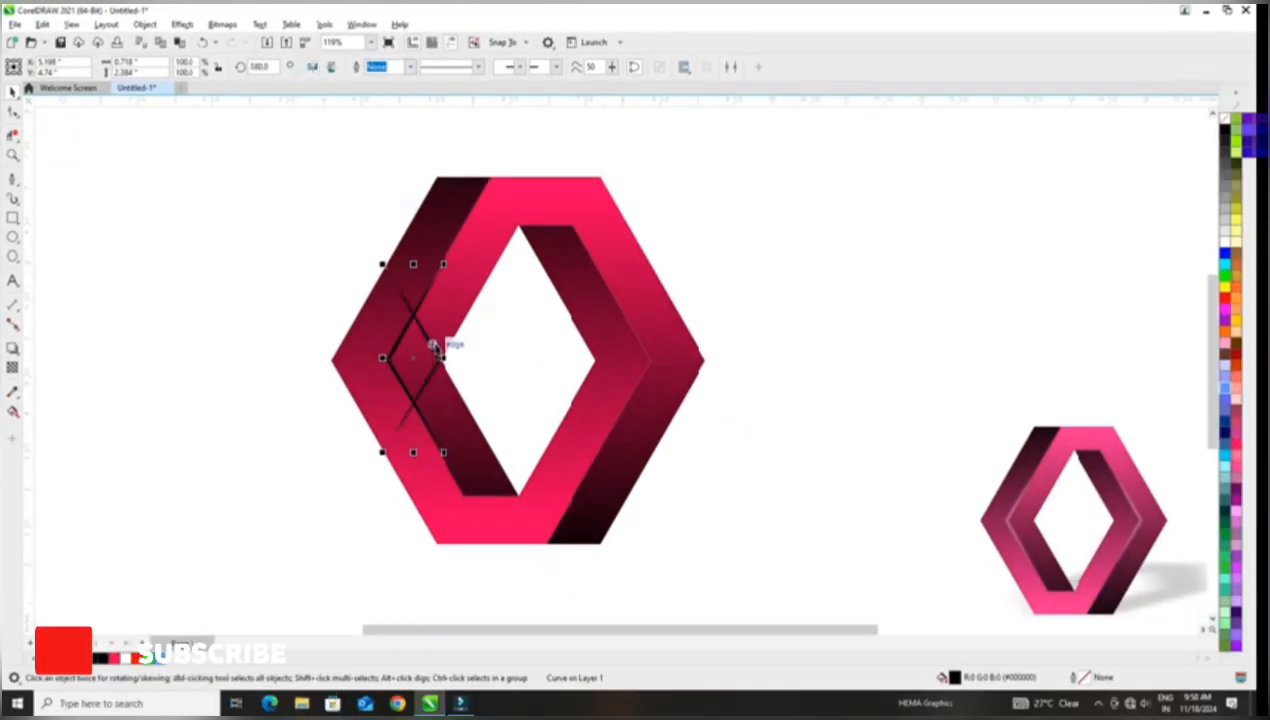
pyautogui.moveTo(438, 358); pyautogui.dragTo(652, 361)
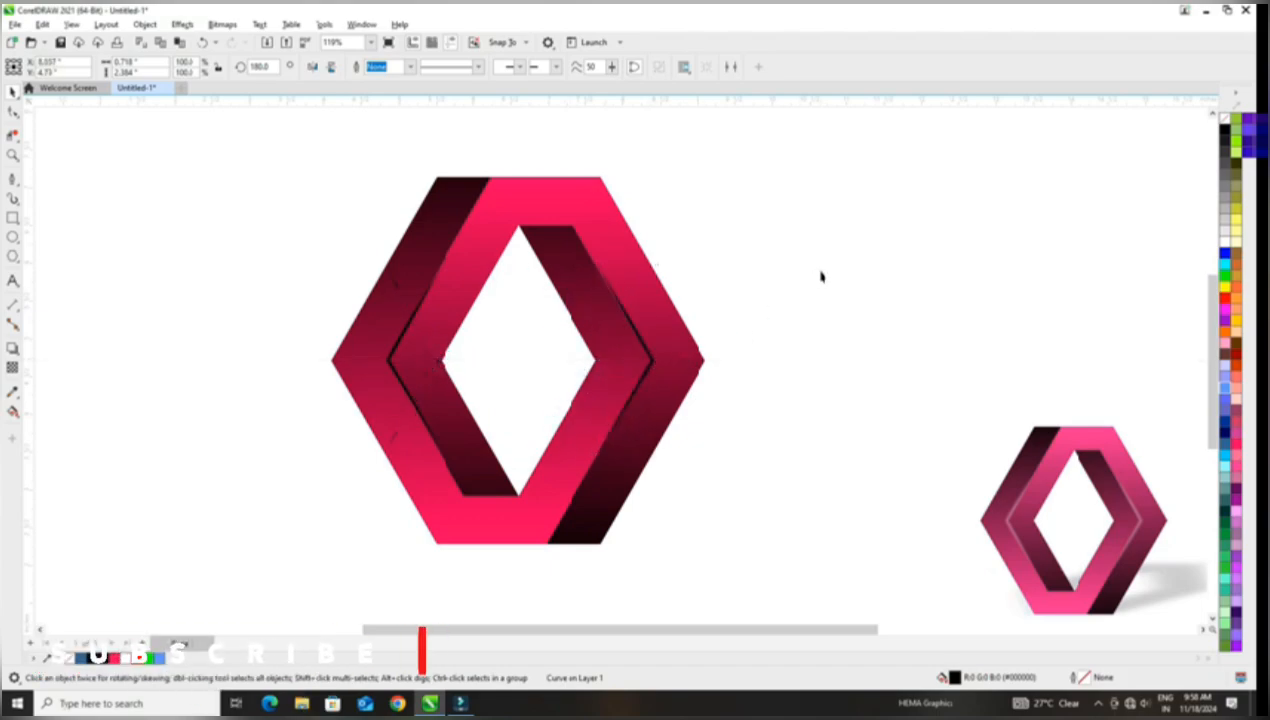
pyautogui.click(818, 272)
# Fine-tune the tapered shapes' positions on the right and left seams, nudging the left one outward by 0.02 in
pyautogui.click(650, 364)
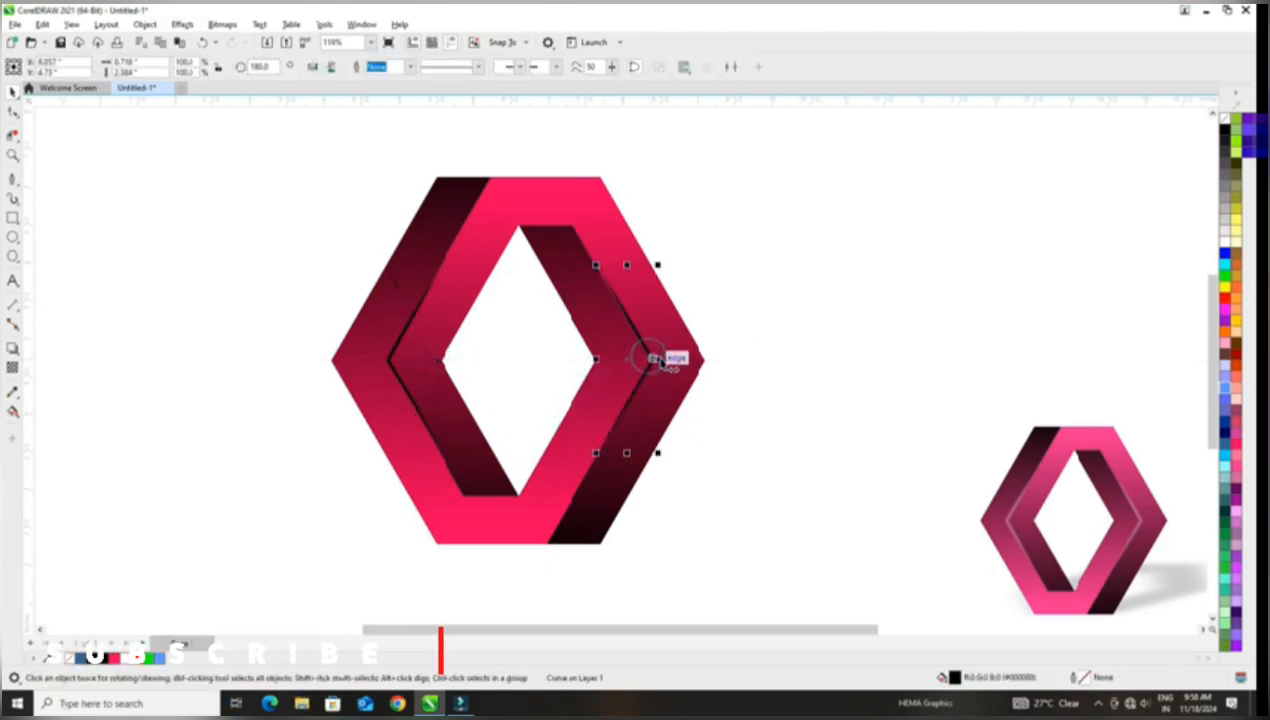
pyautogui.click(389, 359)
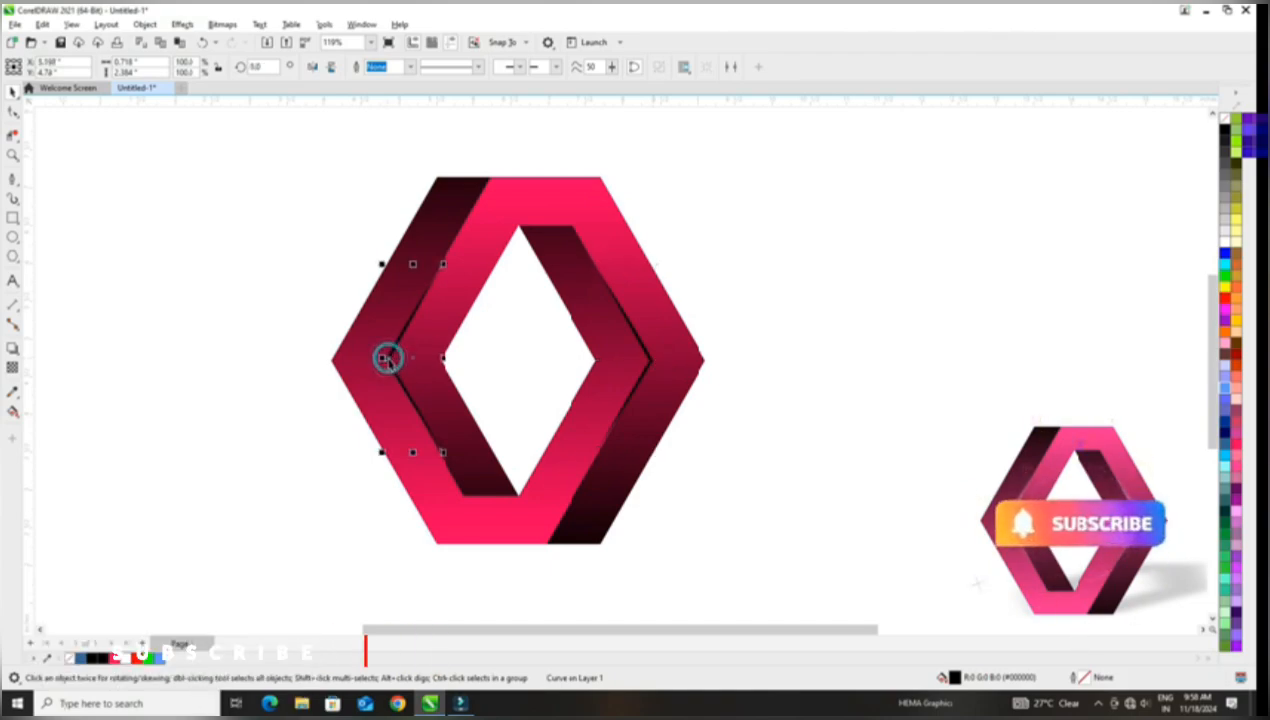
pyautogui.click(236, 262)
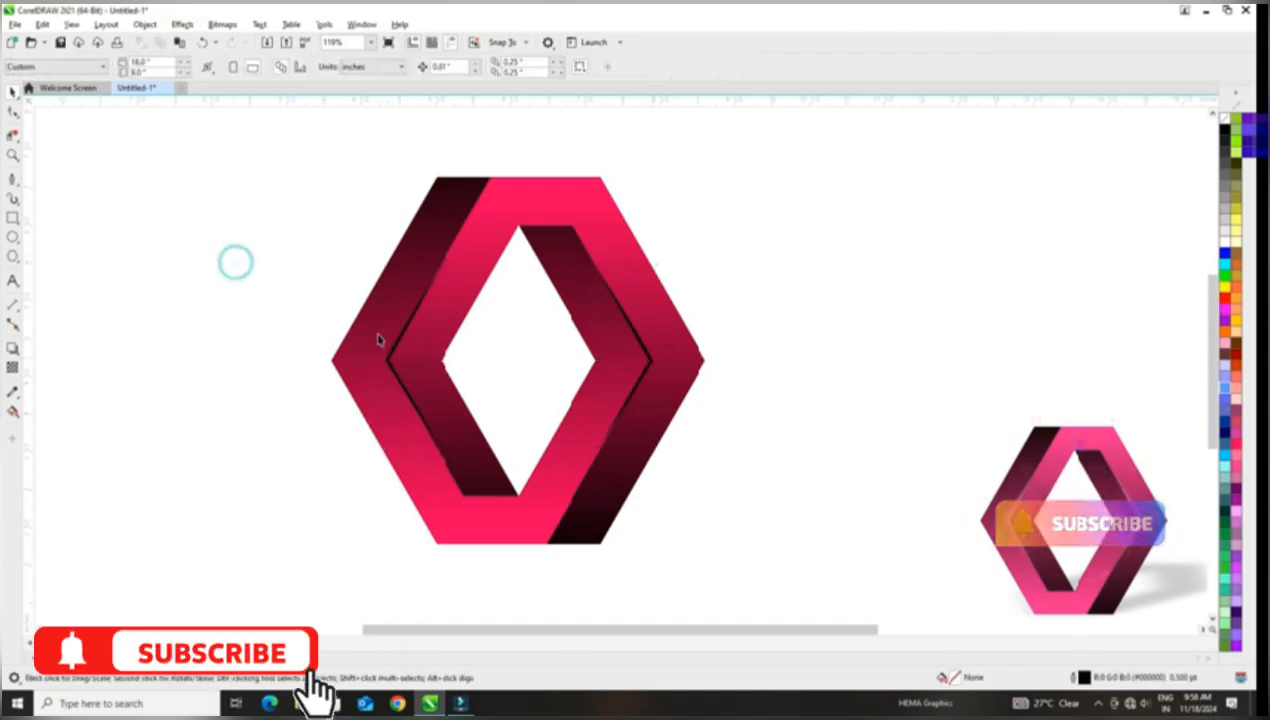
pyautogui.click(389, 361)
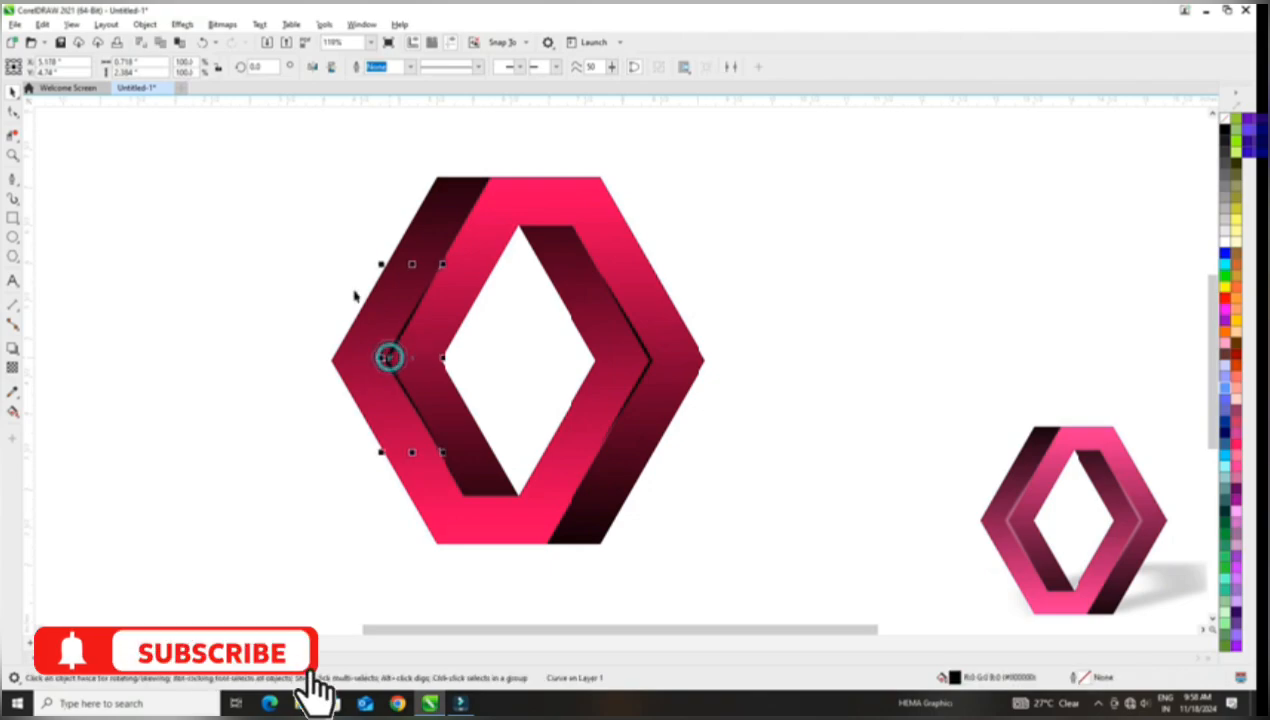
# Apply a Gaussian Blur with a 5.0-pixel radius to both tapered seam shapes and fill them with white
pyautogui.moveTo(293, 214); pyautogui.dragTo(683, 476)
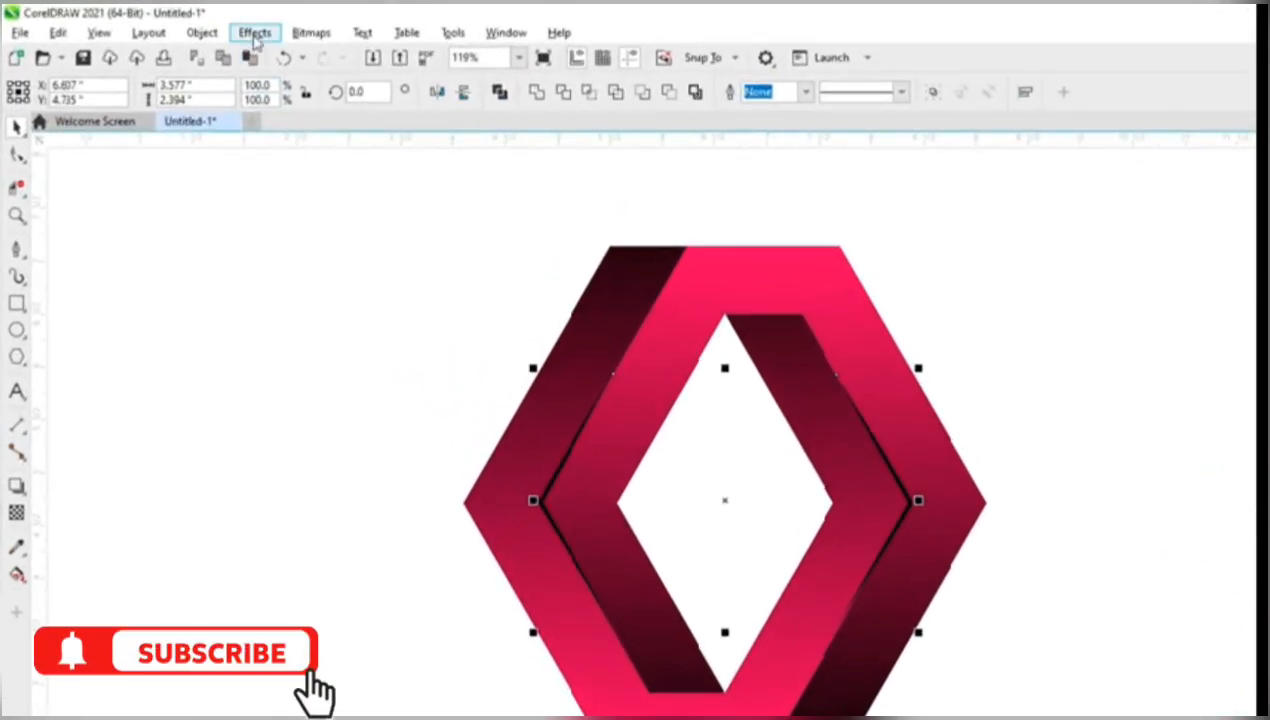
pyautogui.click(256, 34)
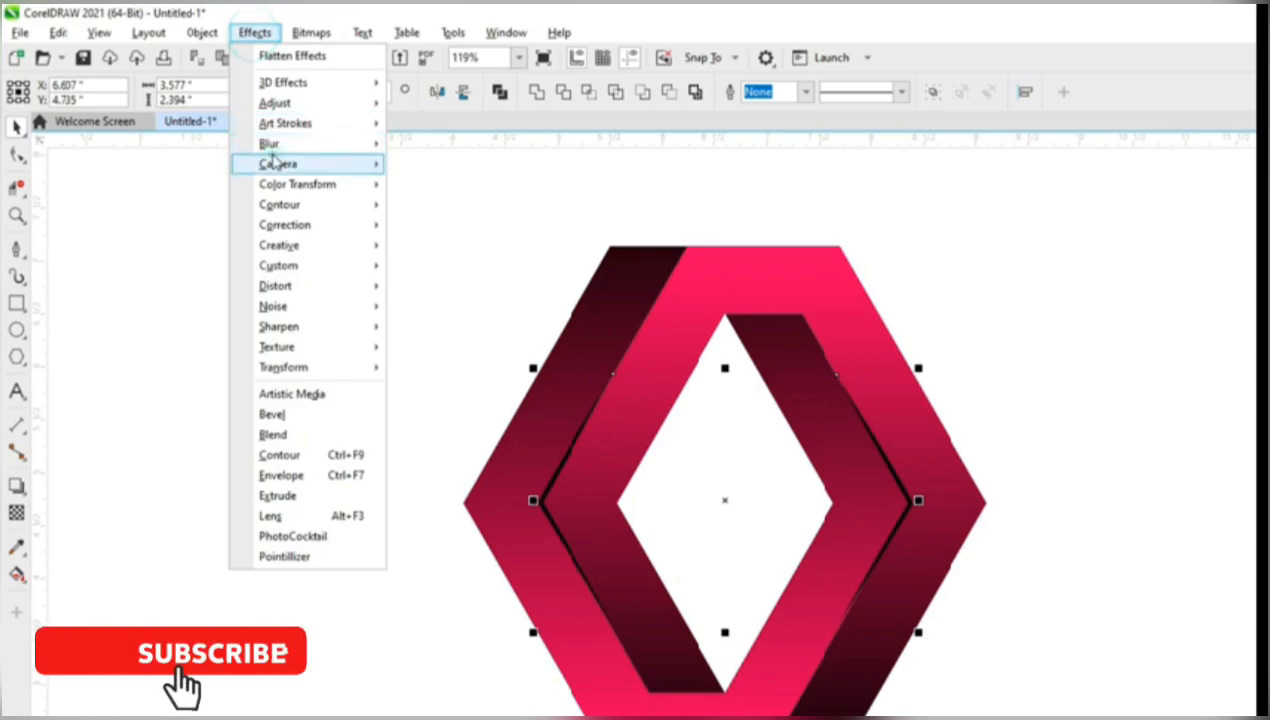
pyautogui.moveTo(277, 162)
pyautogui.moveTo(330, 143)
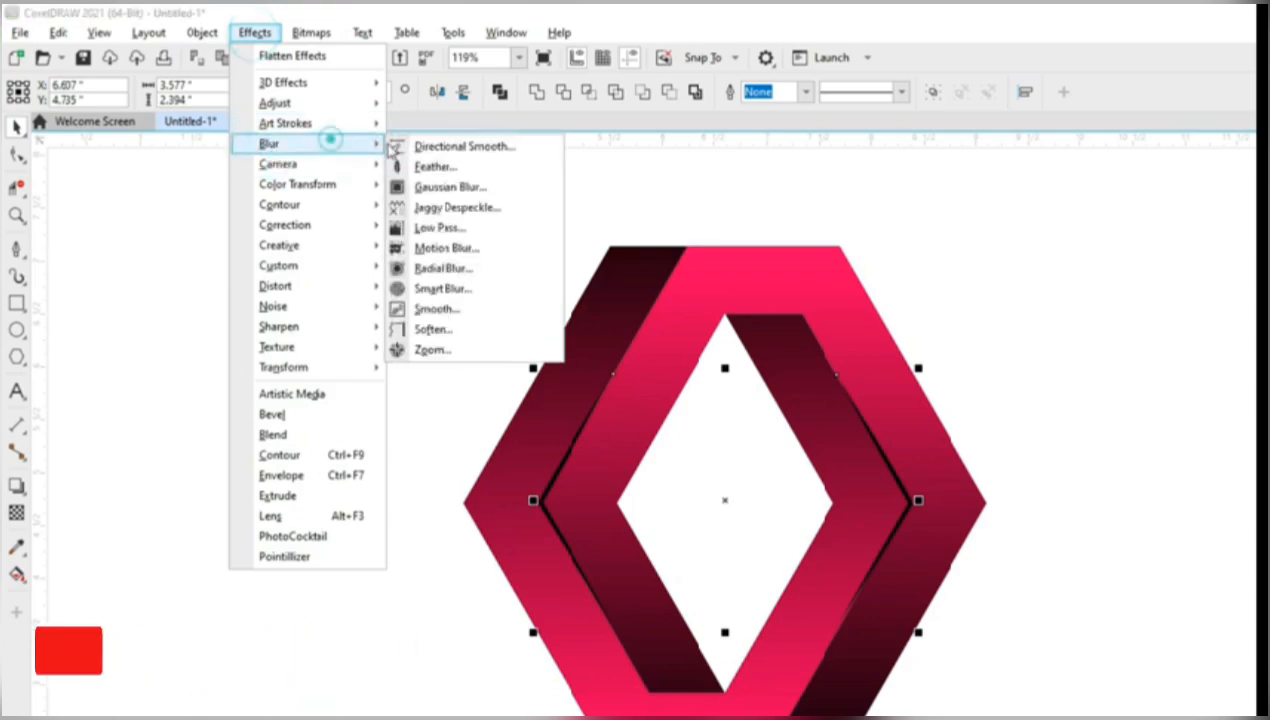
pyautogui.click(450, 187)
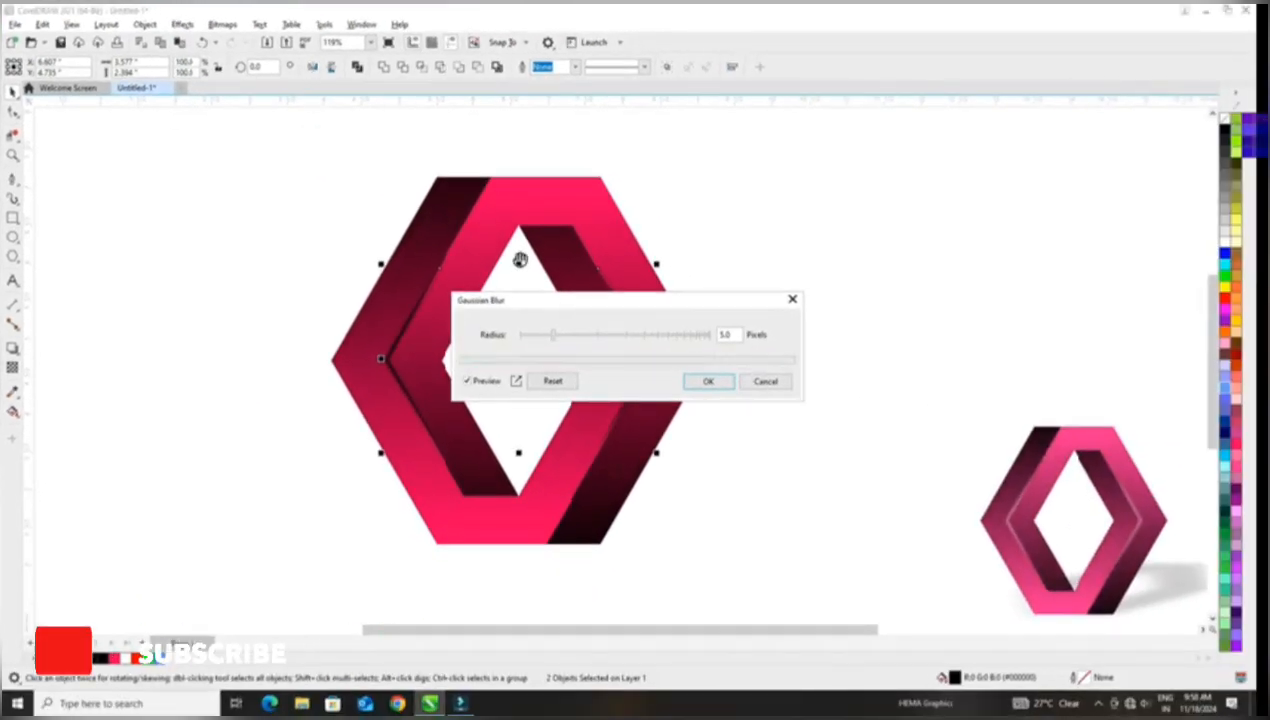
pyautogui.moveTo(562, 301); pyautogui.dragTo(797, 182)
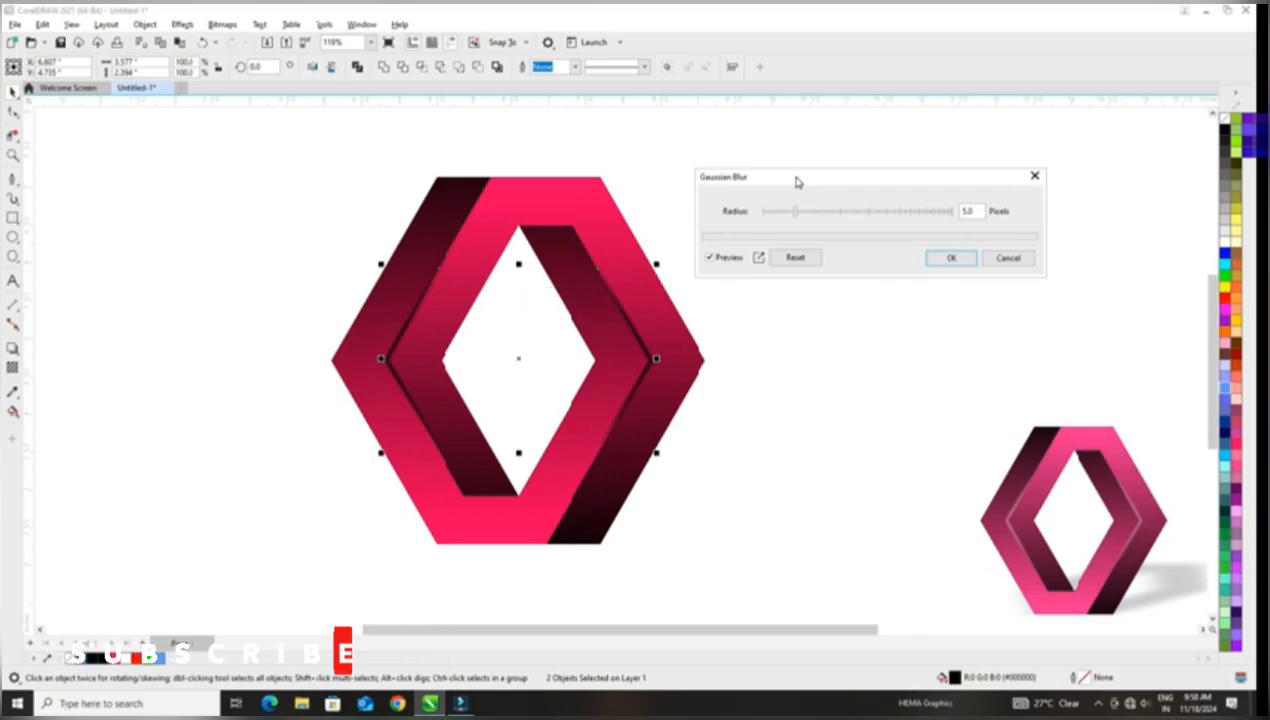
pyautogui.click(951, 260)
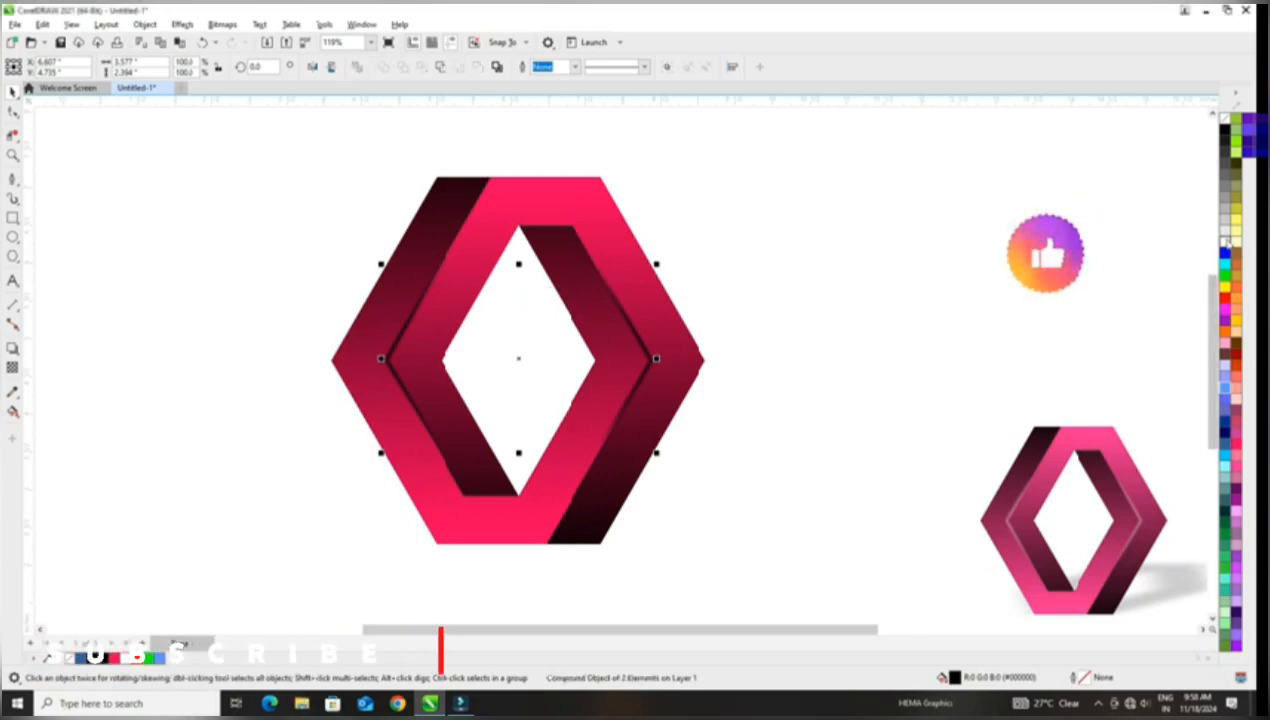
pyautogui.click(830, 295)
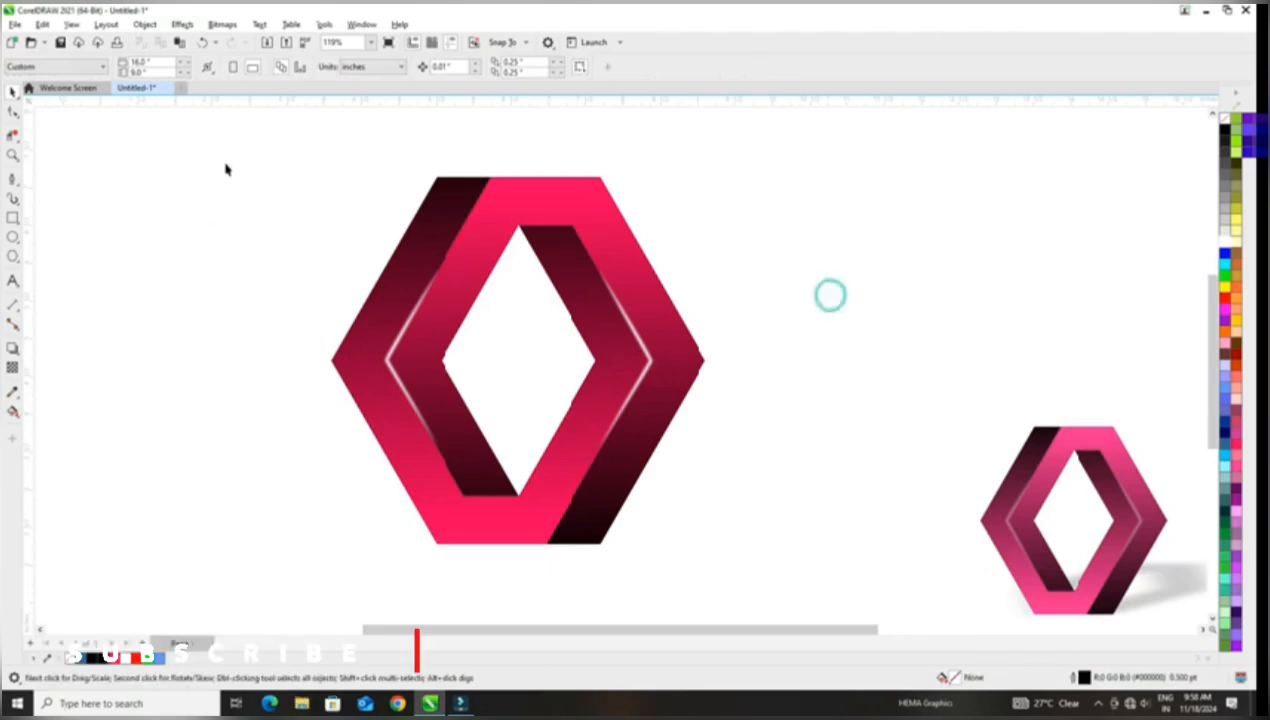
# Select the entire large logo together with its seam highlights
pyautogui.moveTo(238, 150); pyautogui.dragTo(765, 558)
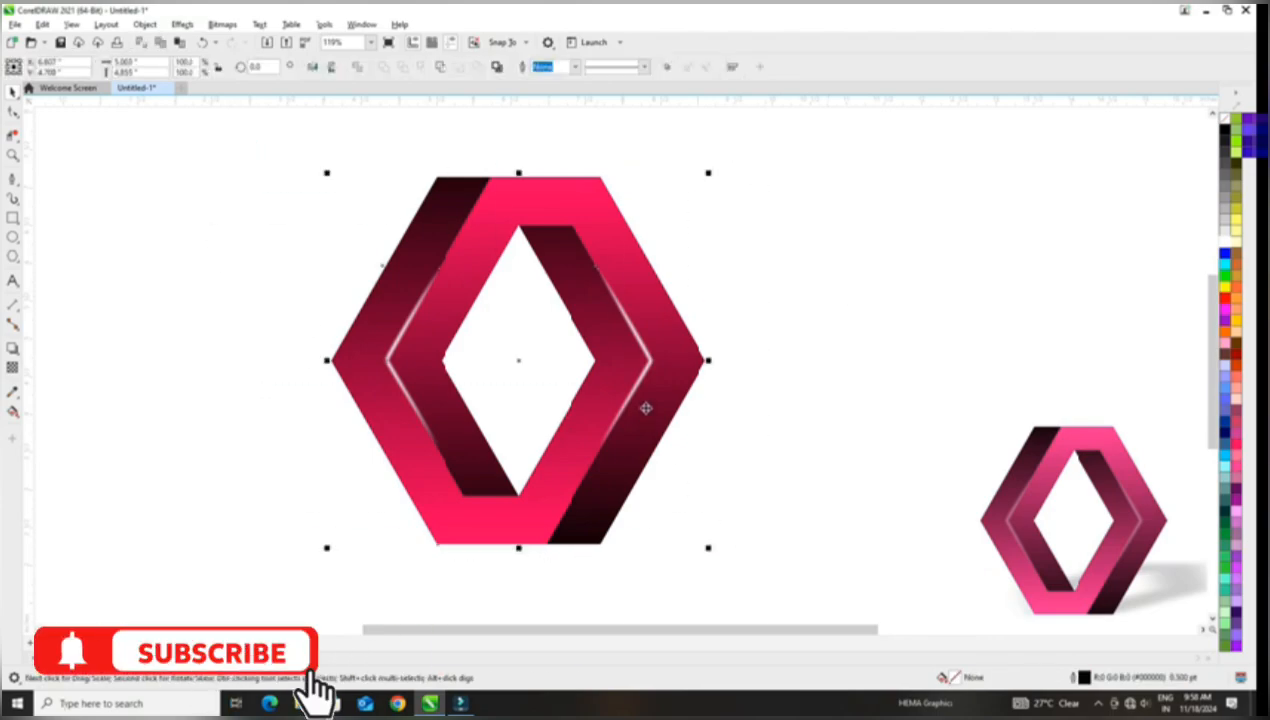